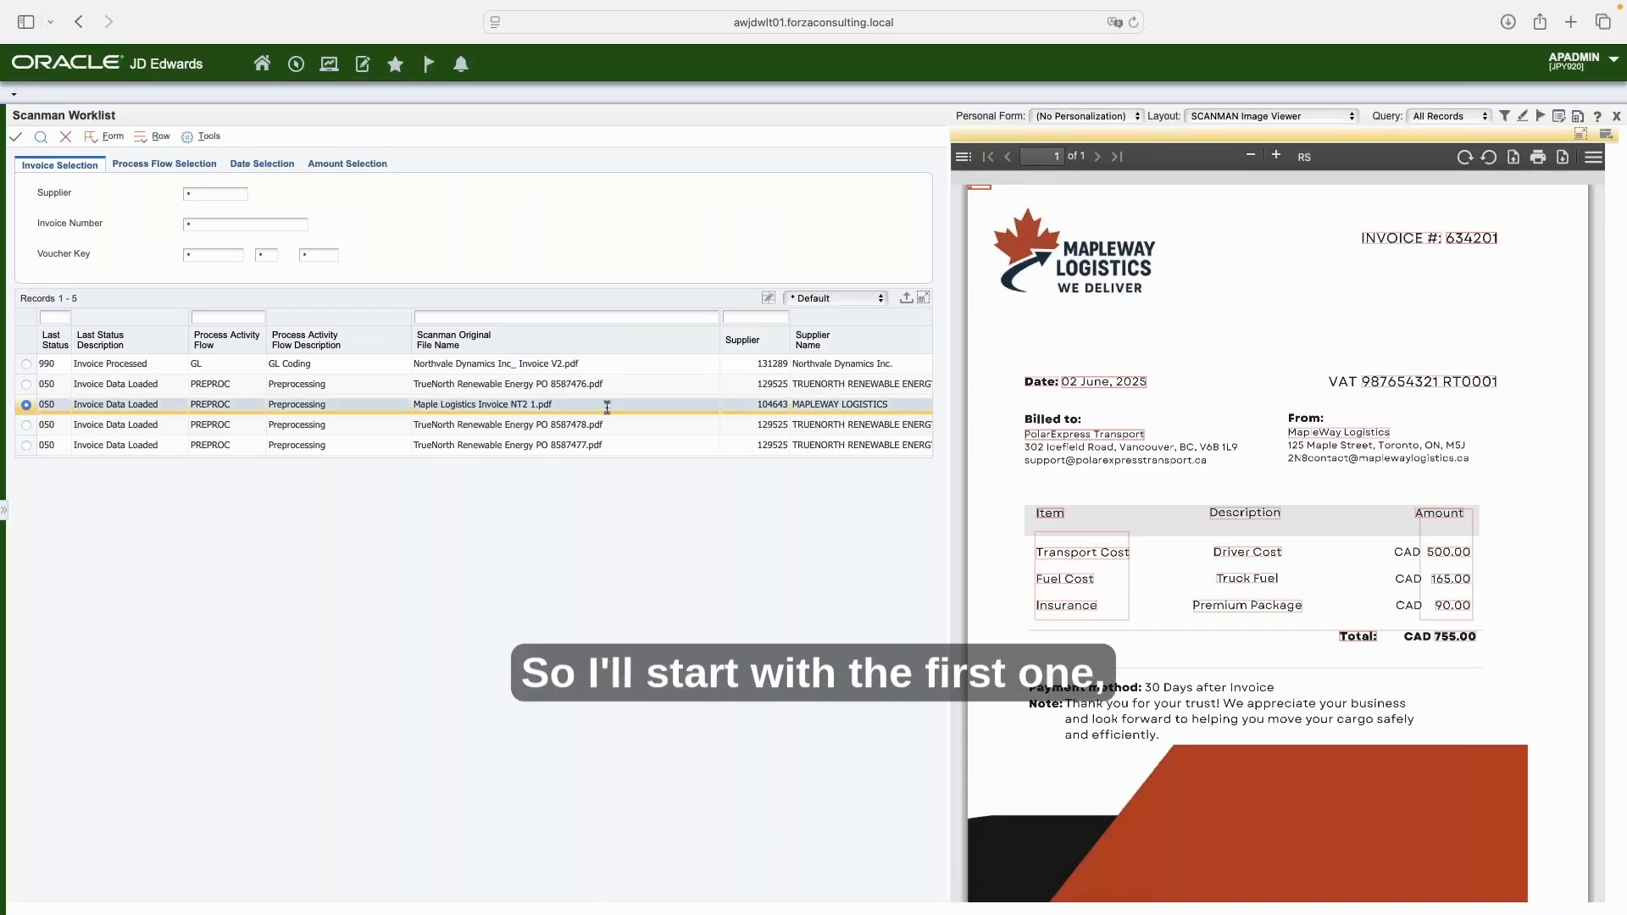
Open the first-listed TrueNorth Renewable Energy invoice from the worklist and compare its OCR lines with its PO lines.
left_click(26, 383)
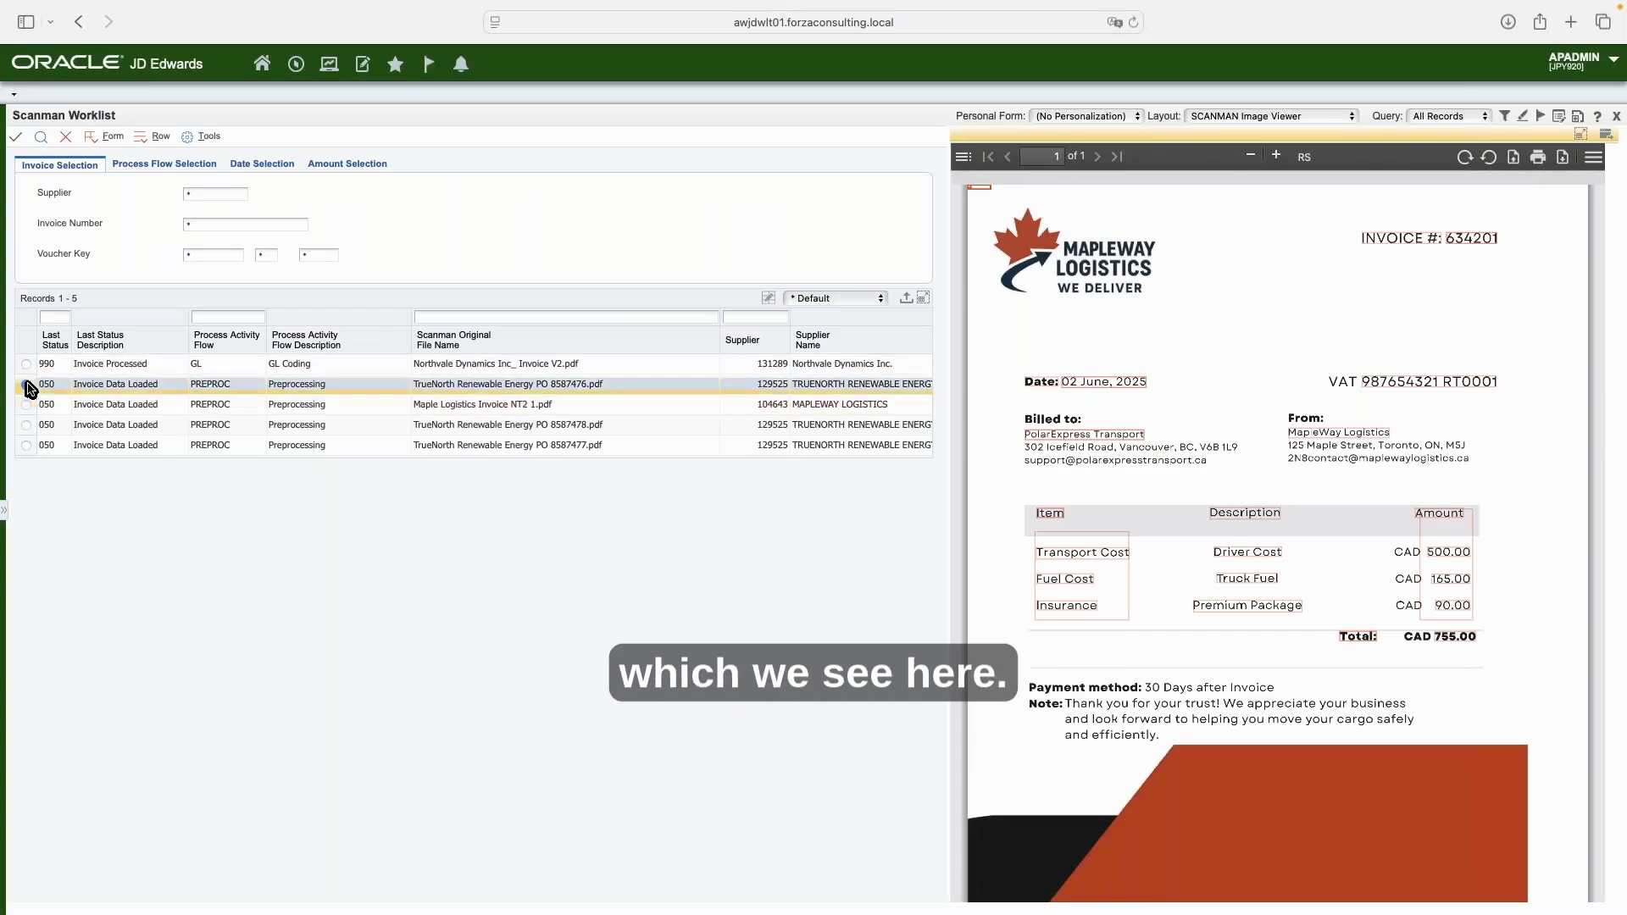
left_click(19, 137)
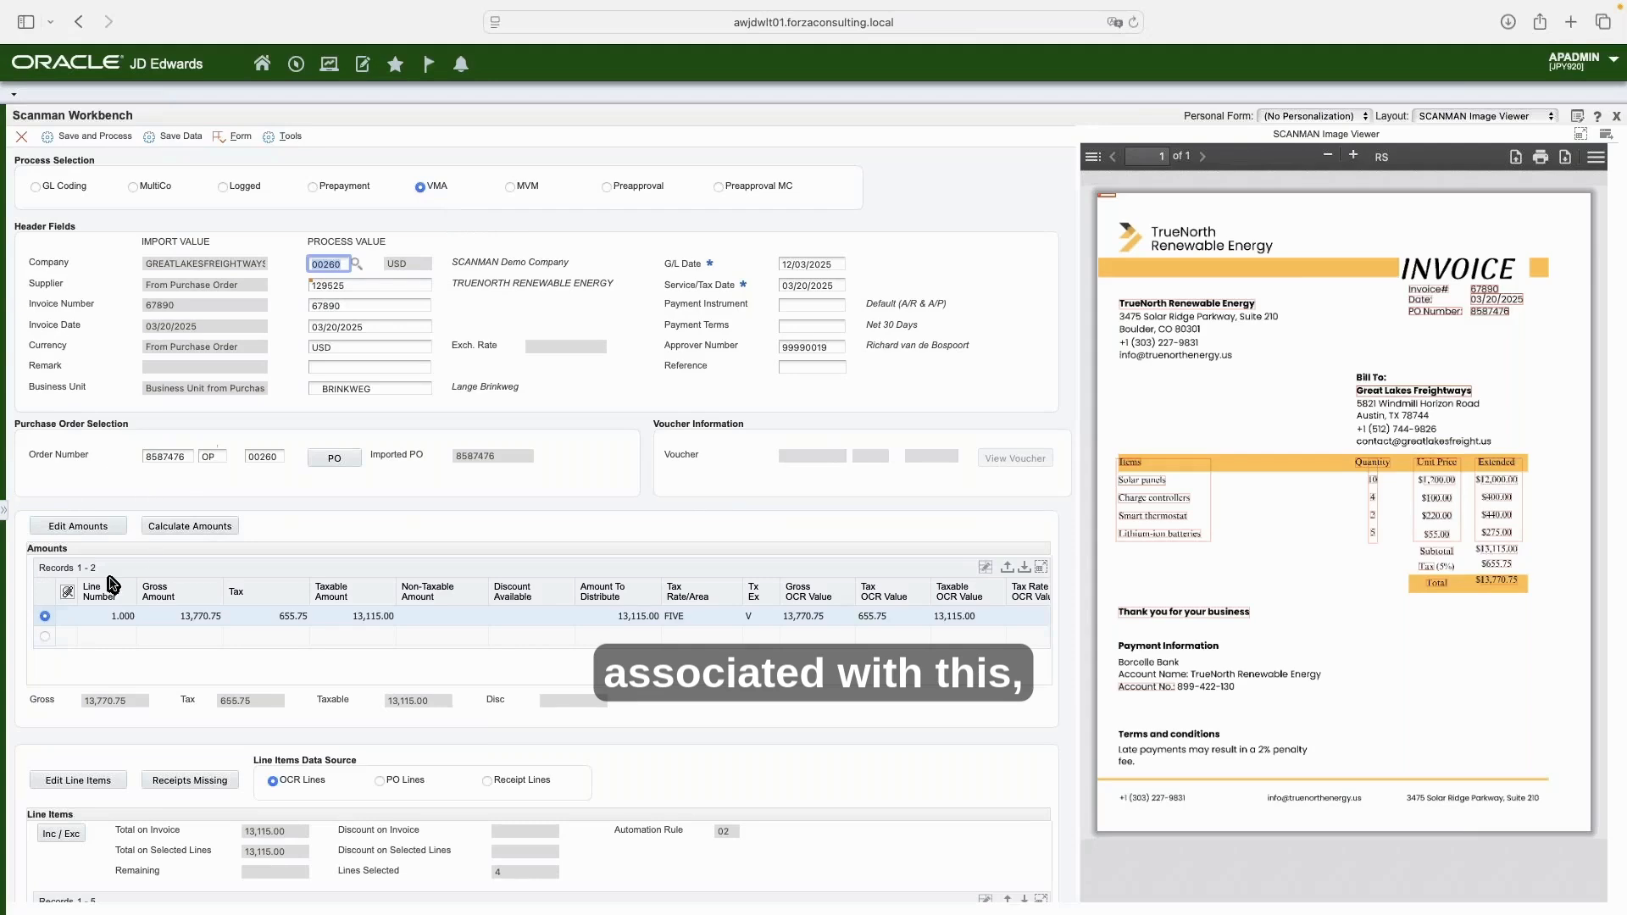
scroll(497, 683, "down", 3)
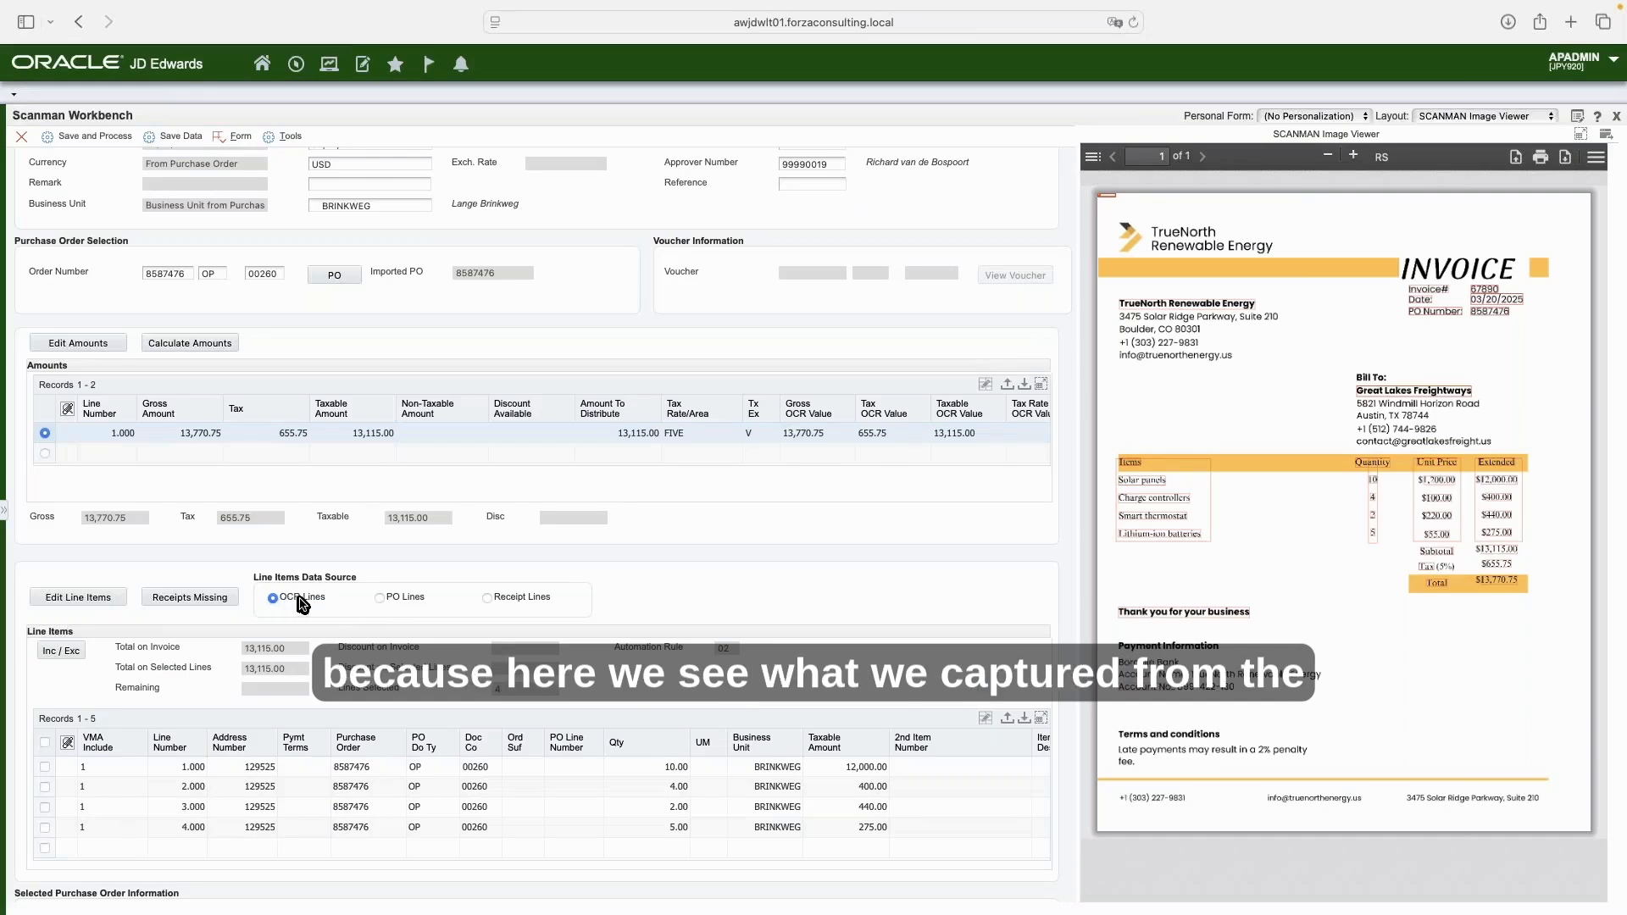
left_click(382, 600)
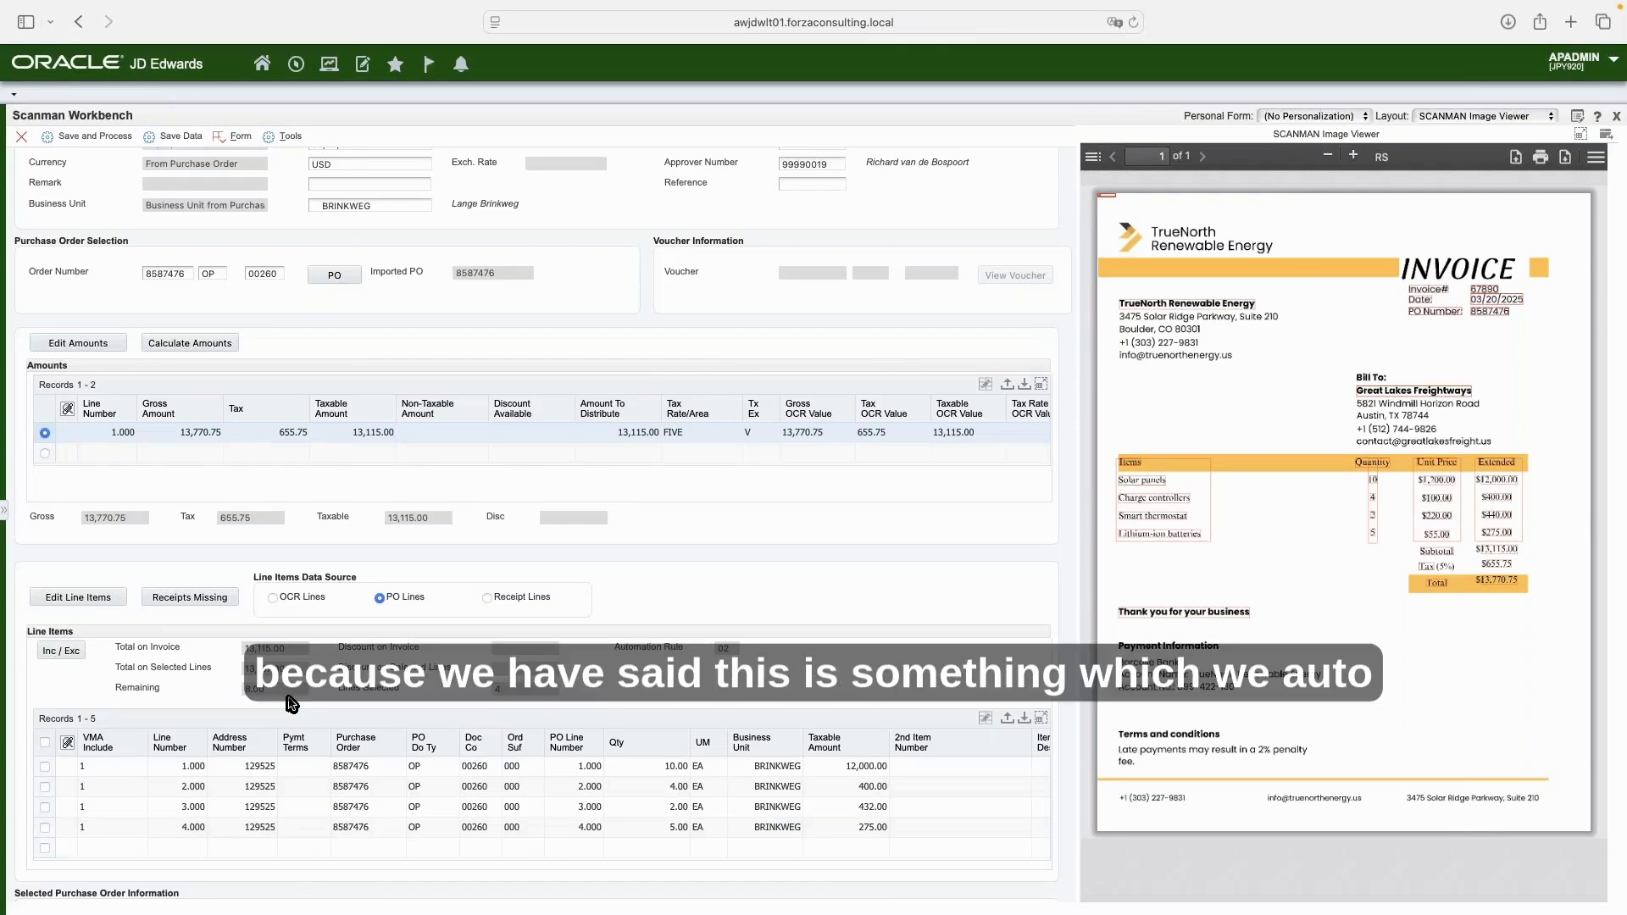
left_click(273, 598)
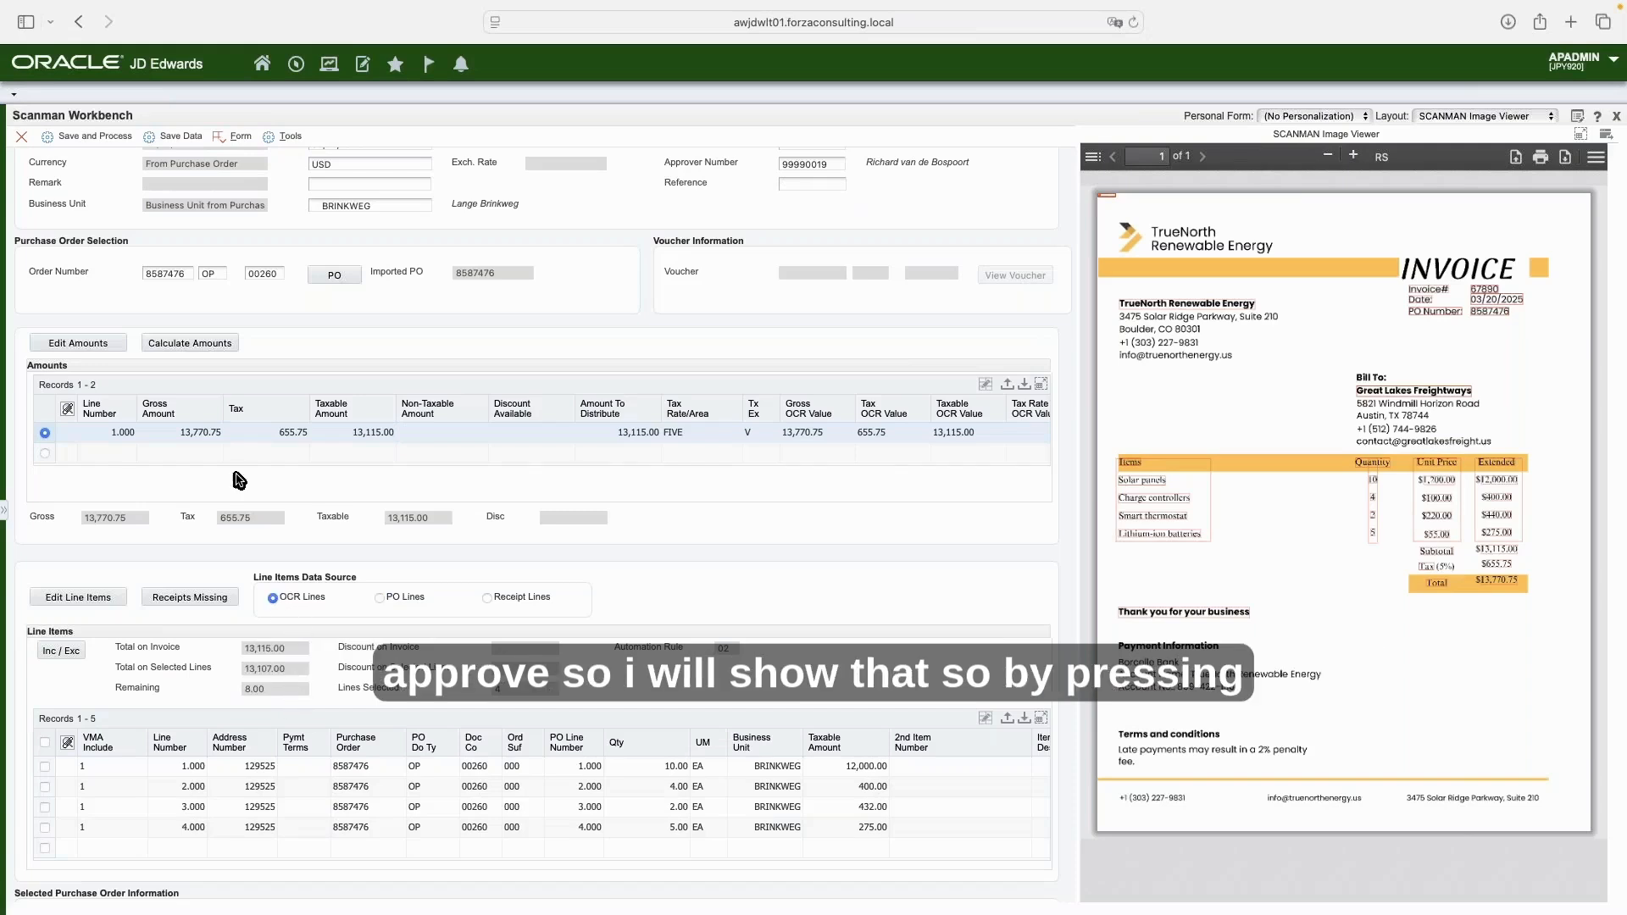
Save and process the open invoice, and refresh the worklist until its voucher matching finishes.
left_click(110, 137)
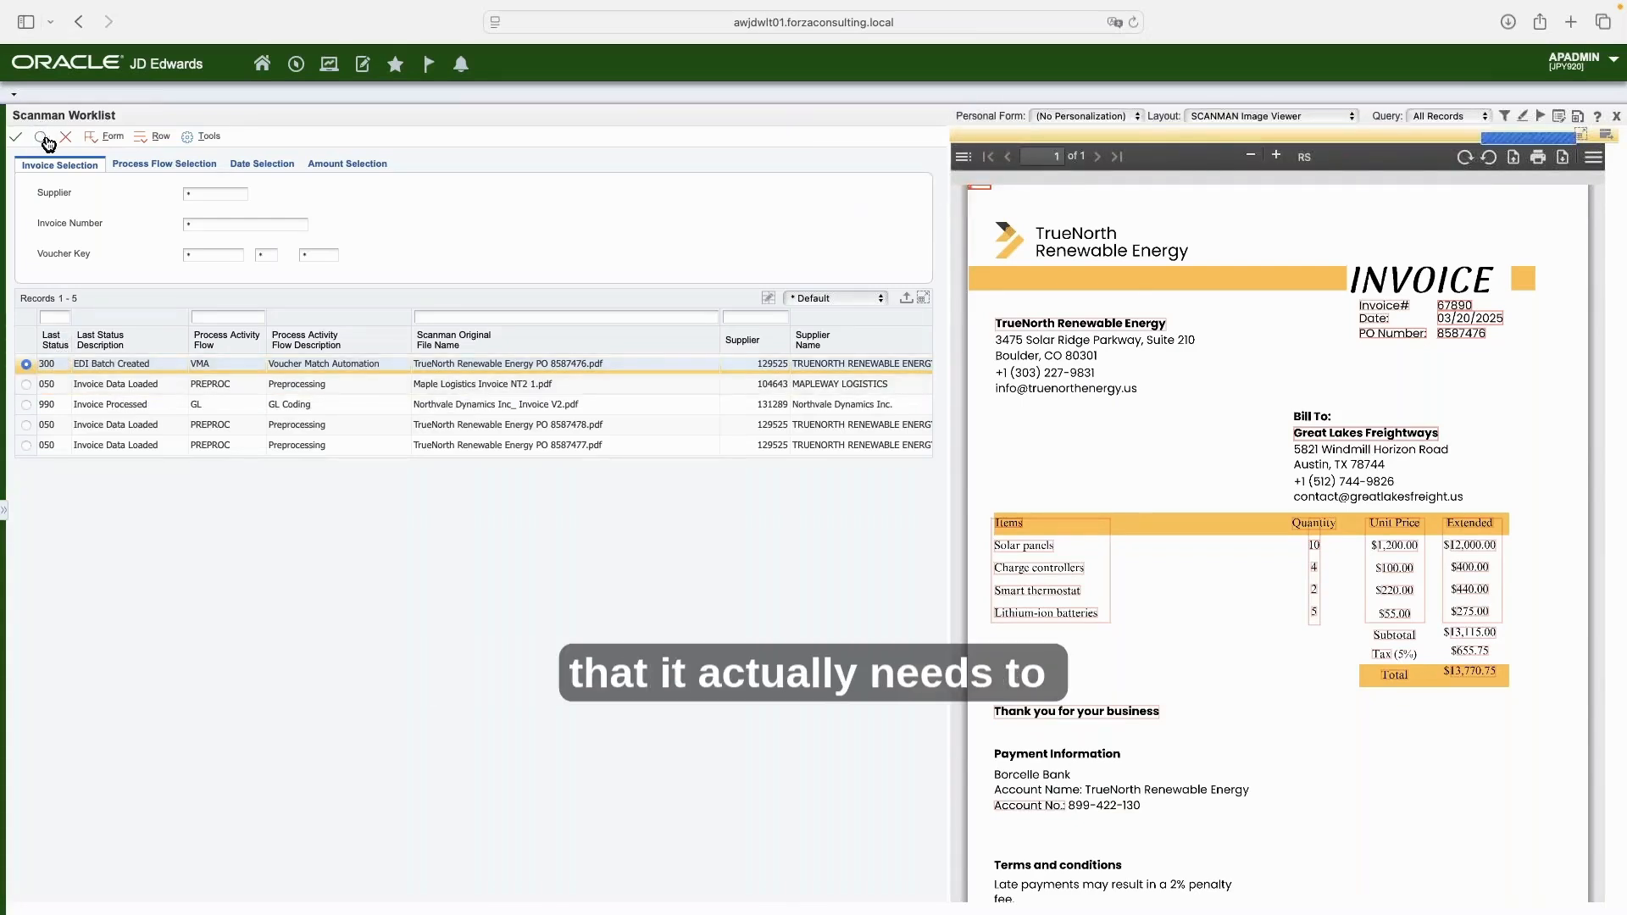
left_click(40, 137)
left_click(44, 138)
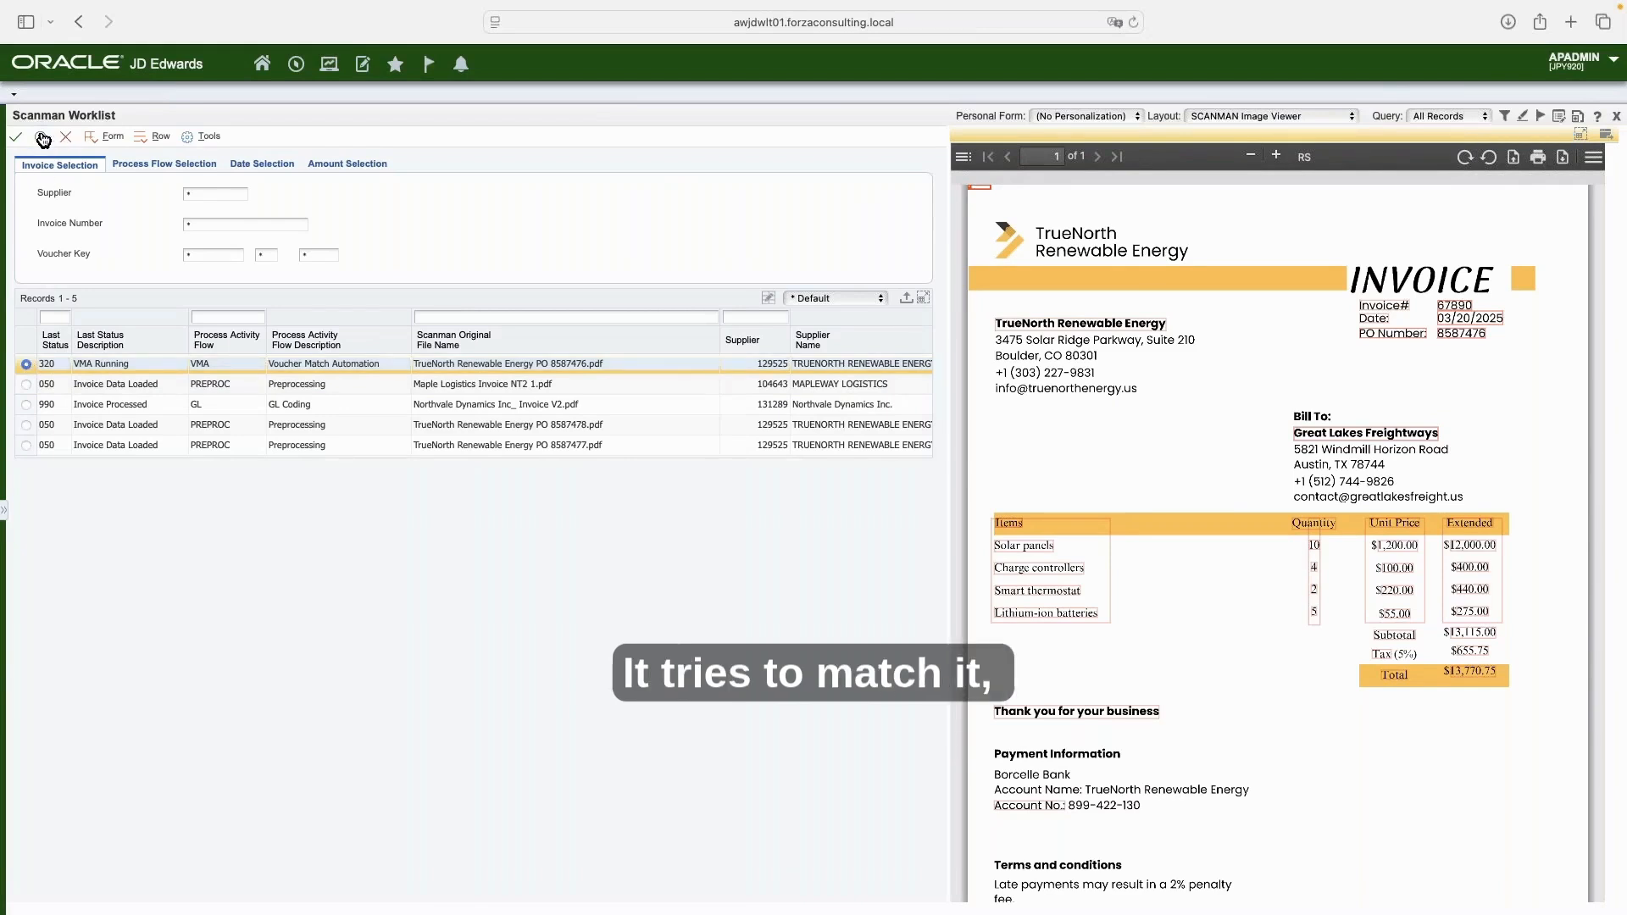
left_click(40, 139)
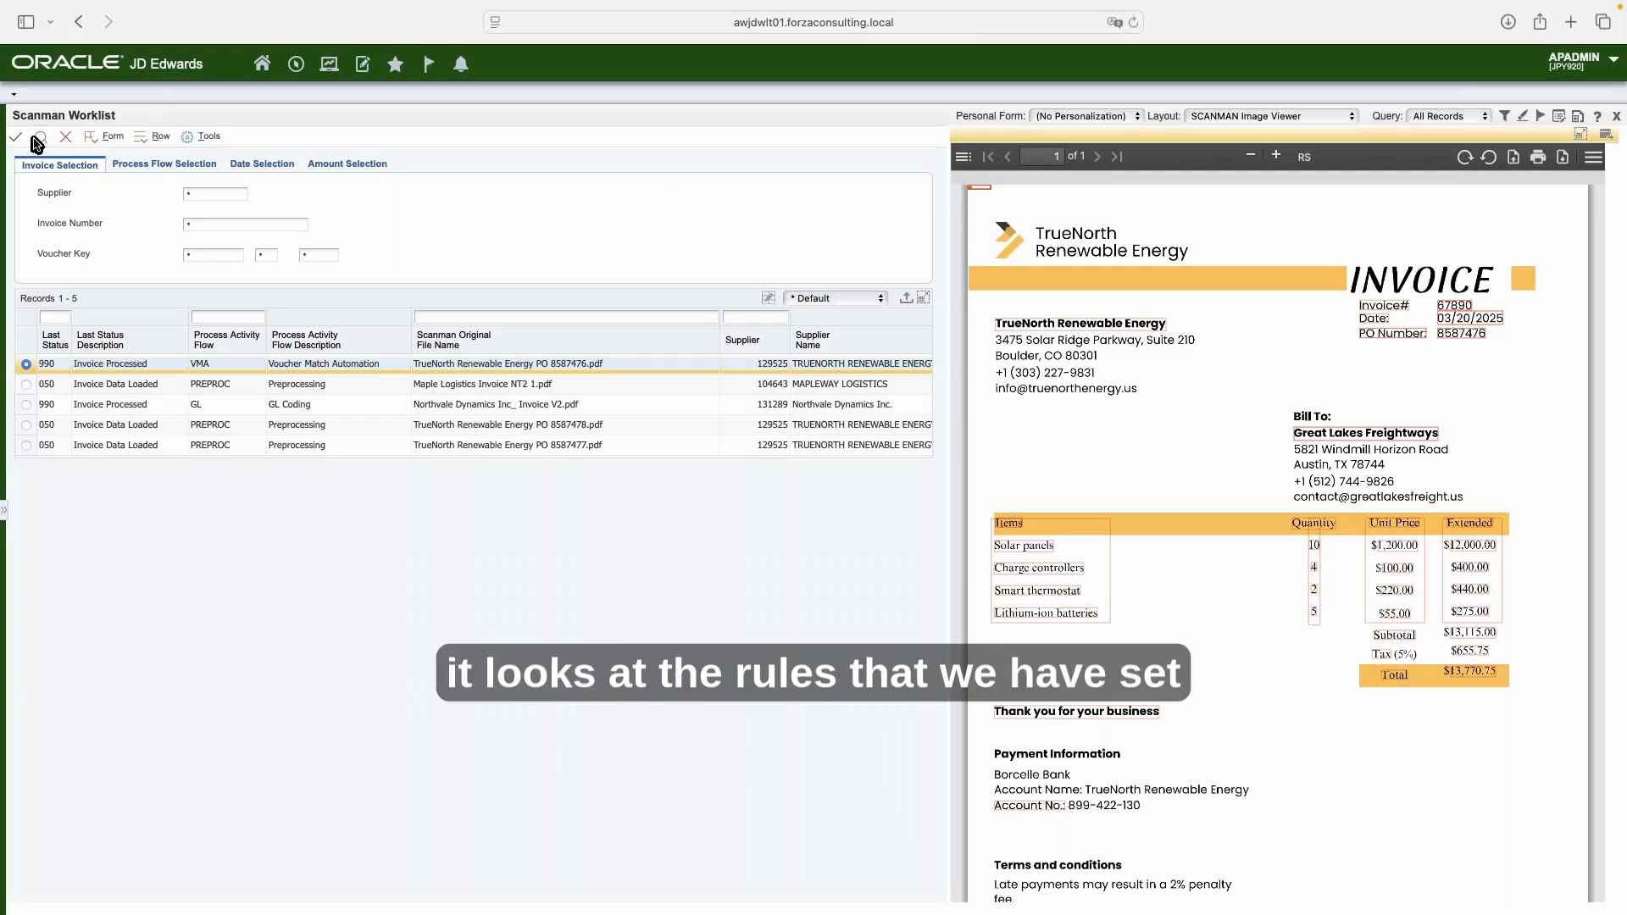
View the voucher of the just-processed TrueNorth invoice, check its pay status, and return to the worklist.
right_click(24, 366)
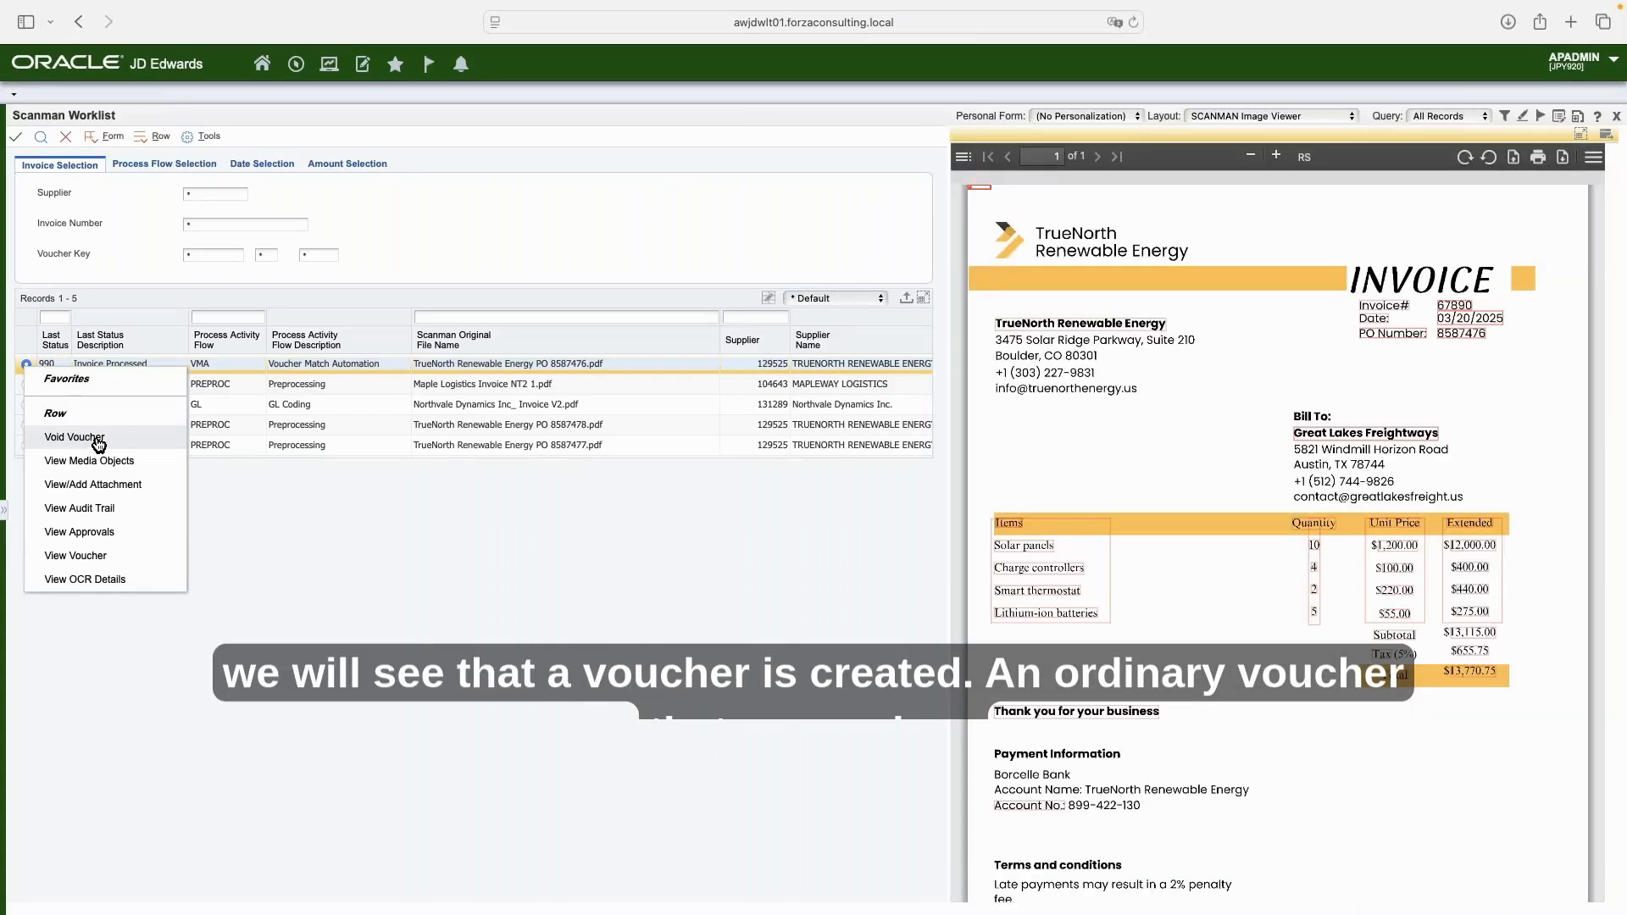
left_click(94, 438)
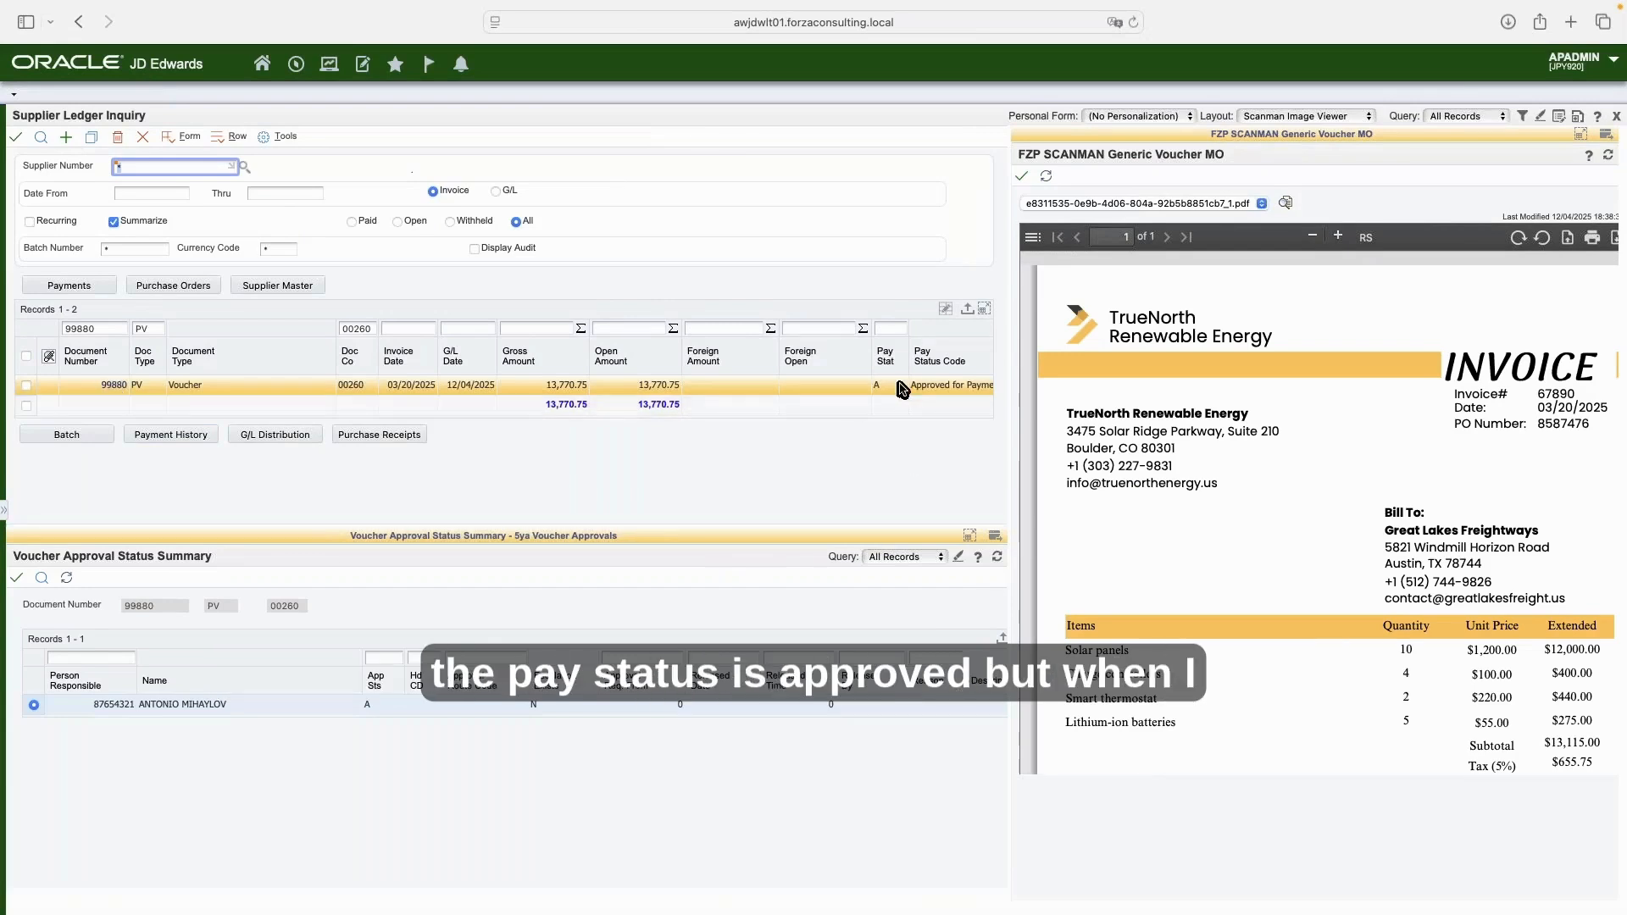
left_click(142, 137)
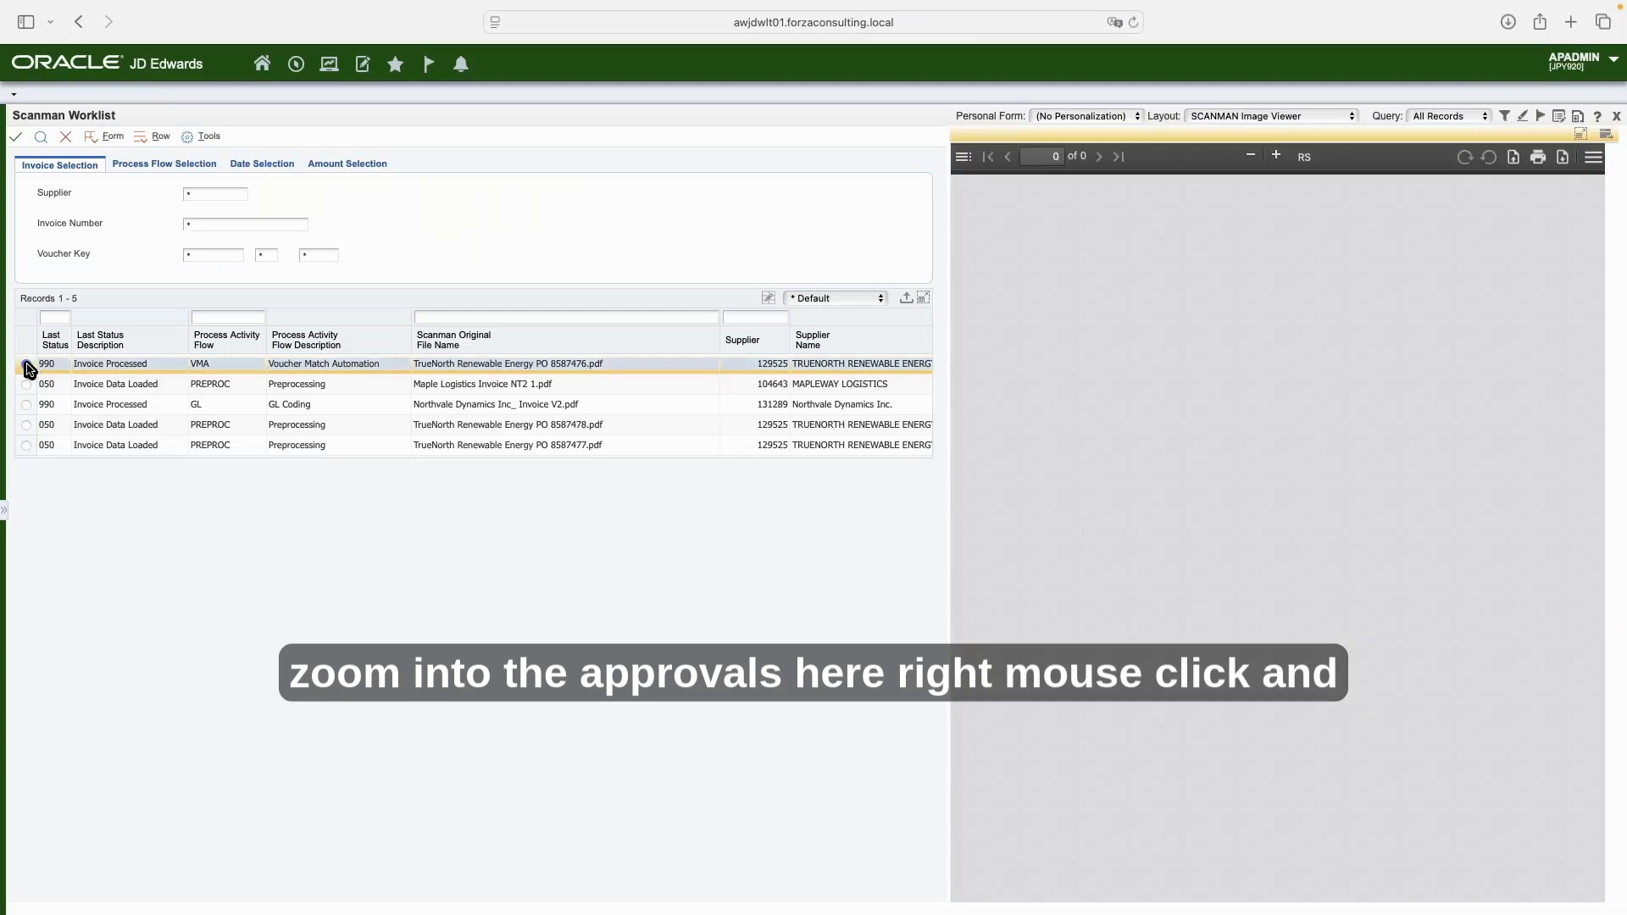
View the same invoice's approvals with status Approved, examine the approval amount and comment, and return to the worklist.
right_click(26, 364)
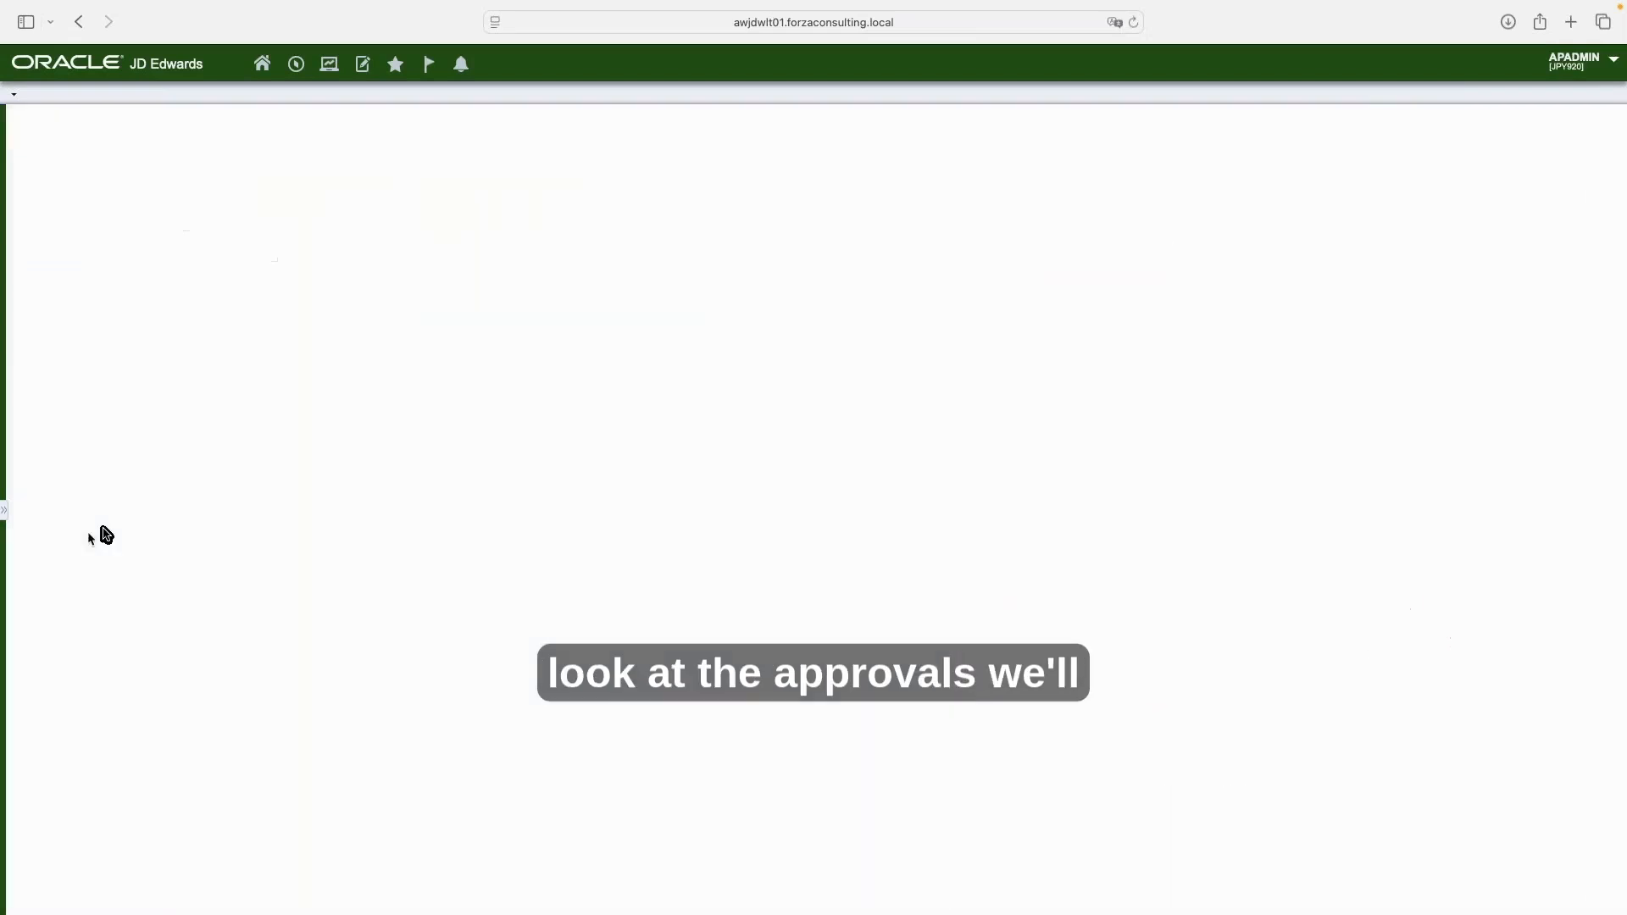
left_click(146, 246)
scroll(354, 387, "right", 10)
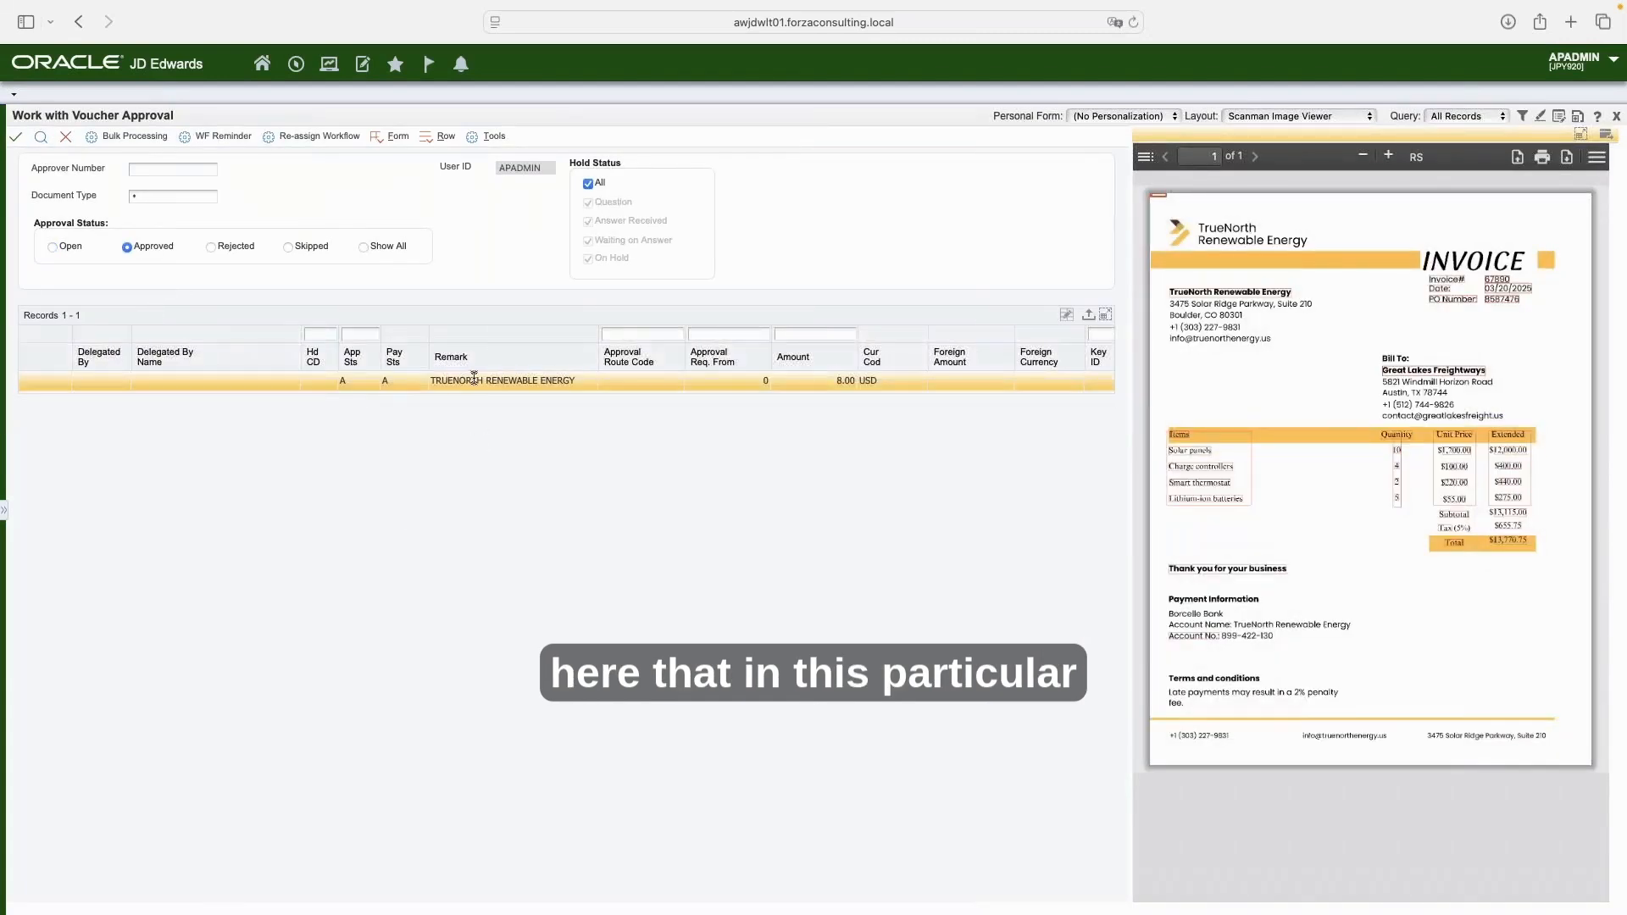
scroll(472, 421, "right", 5)
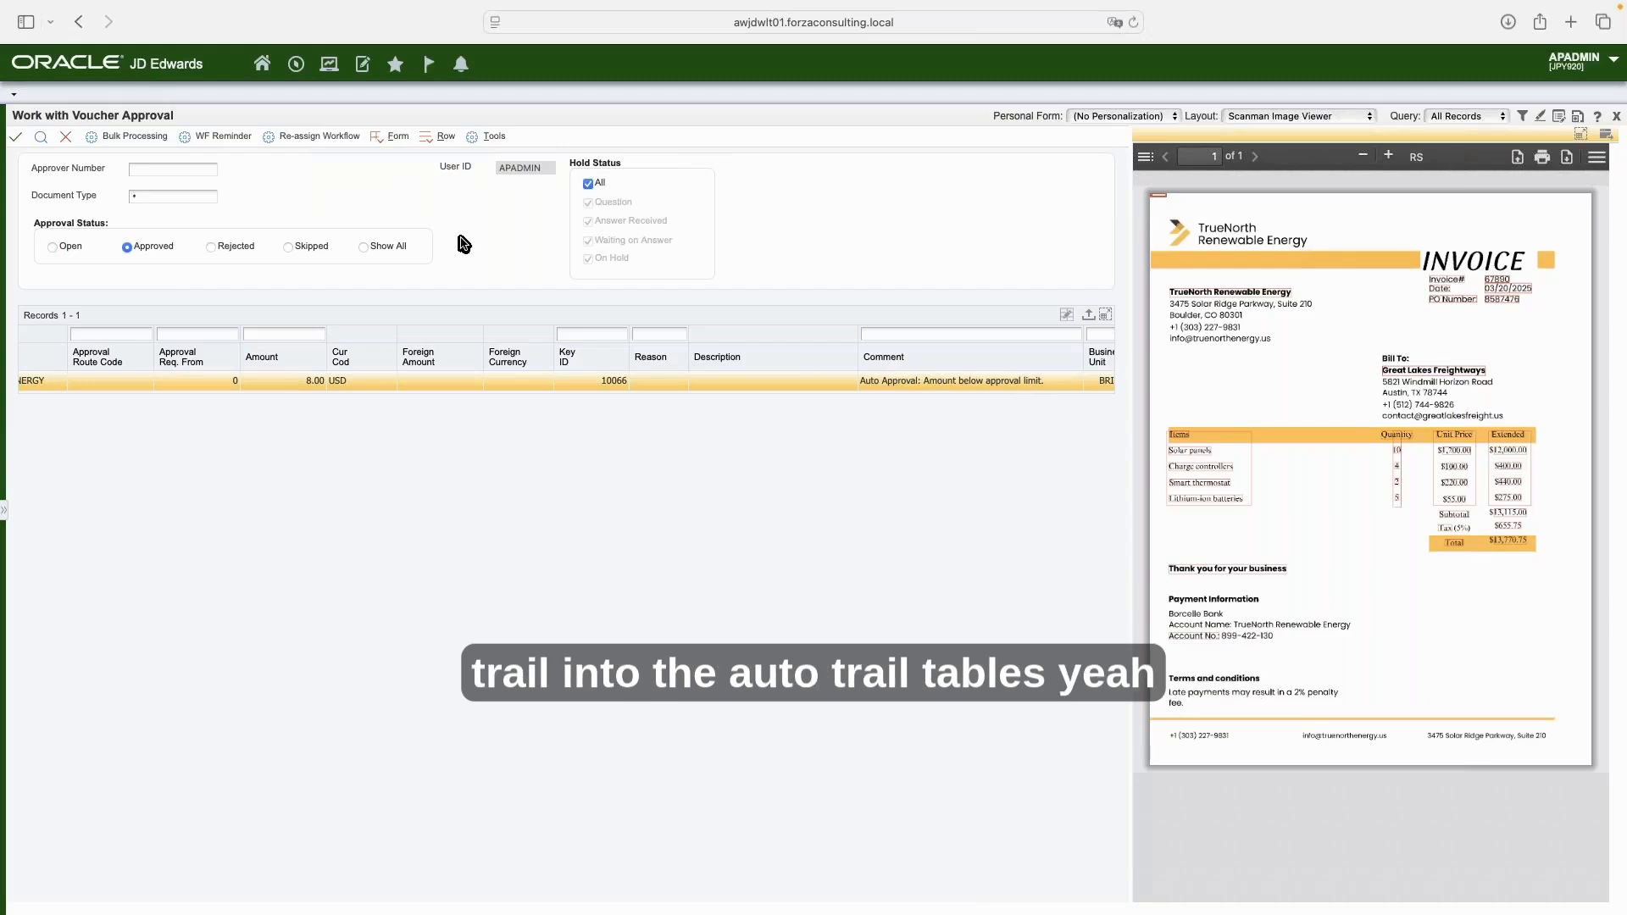
left_click(70, 137)
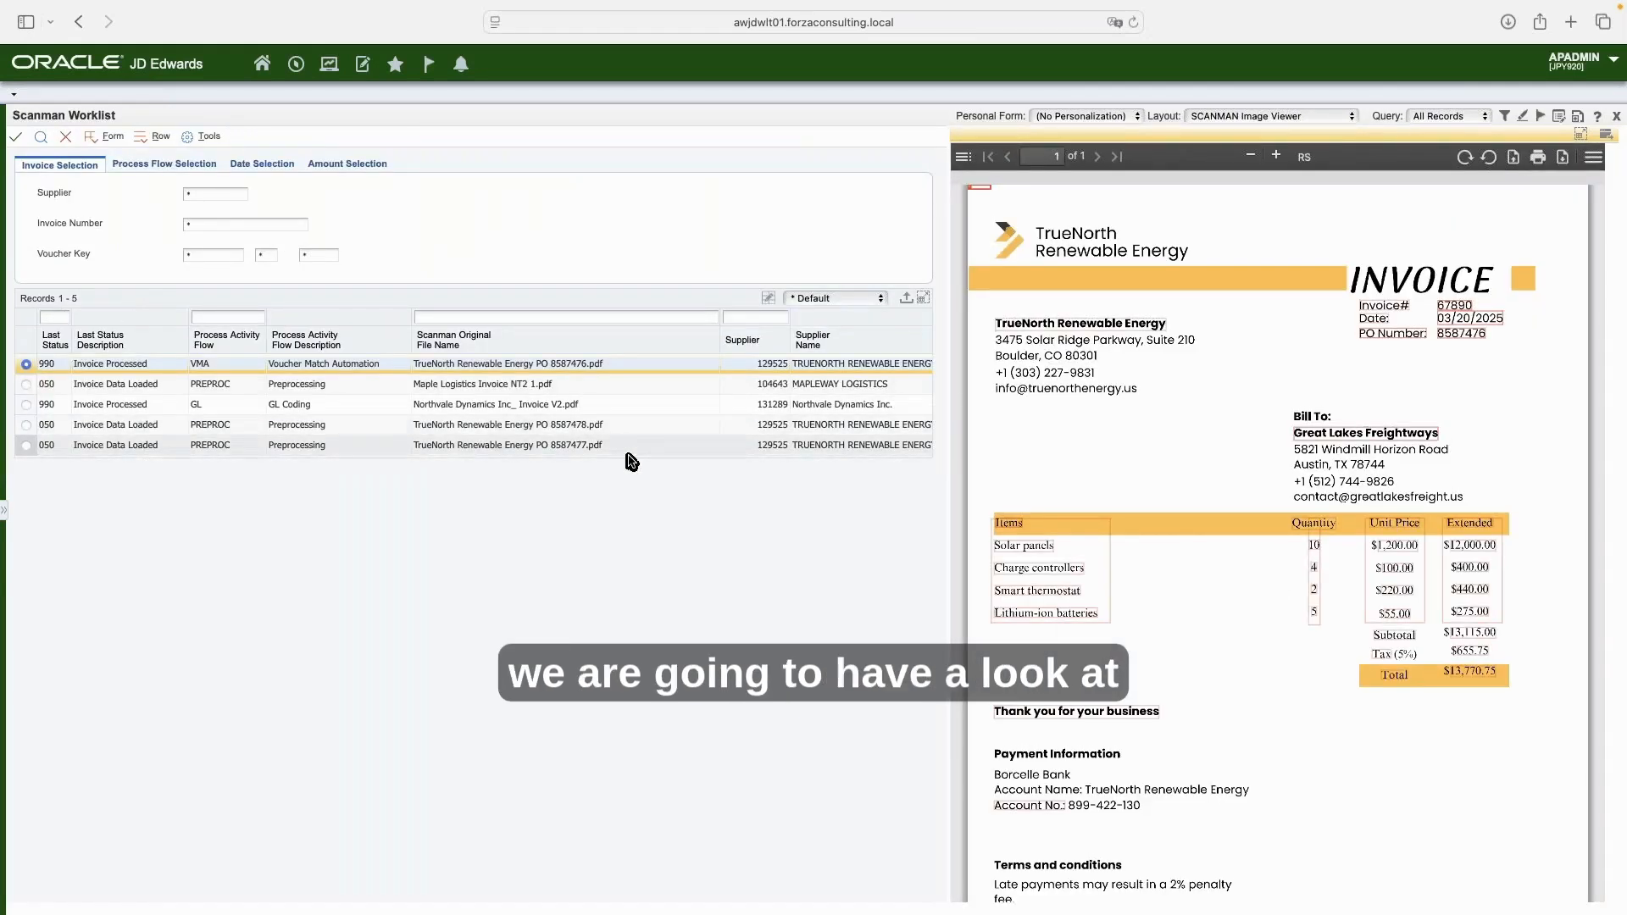
Open the TrueNorth Renewable Energy invoice in the worklist's last row and compare its PO lines with its OCR lines.
left_click(27, 444)
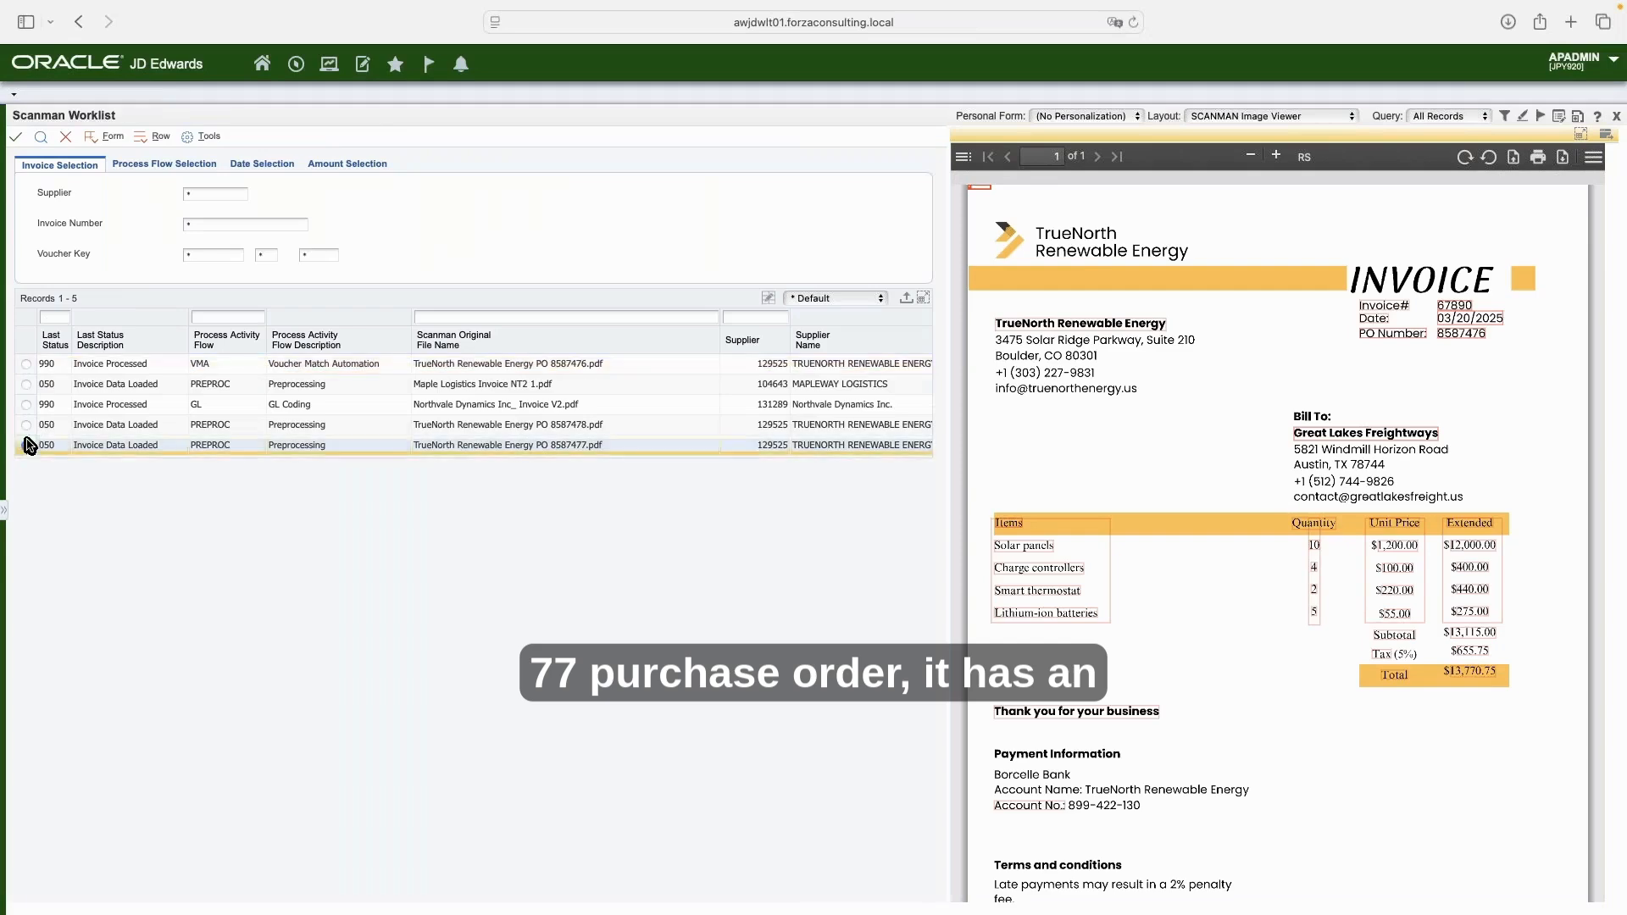
left_click(11, 135)
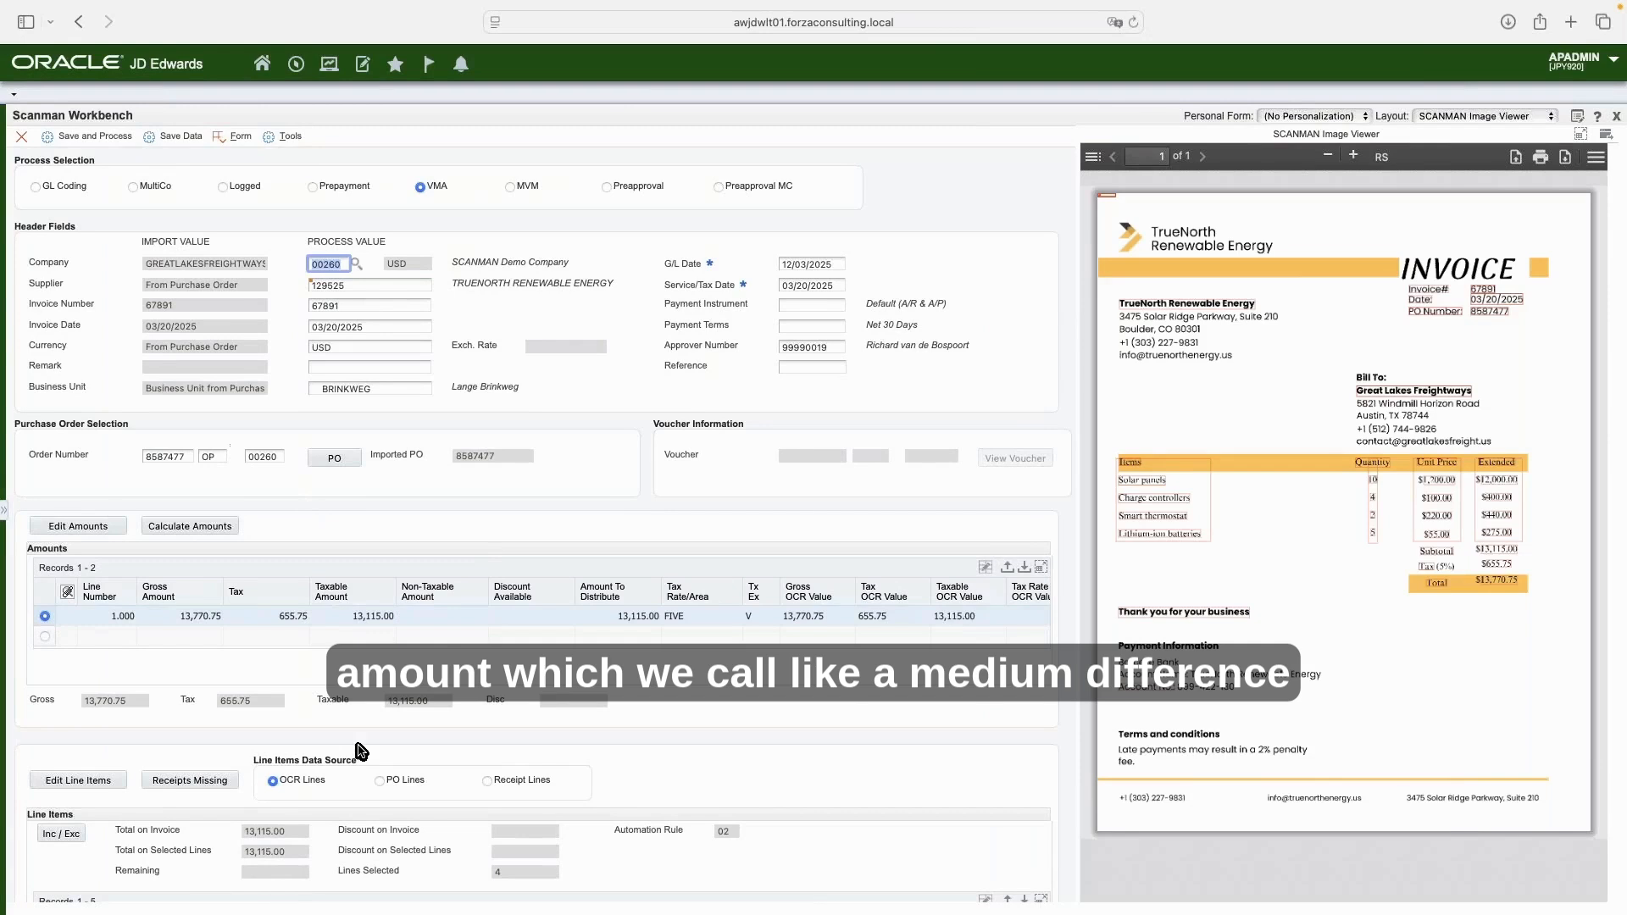
left_click(377, 779)
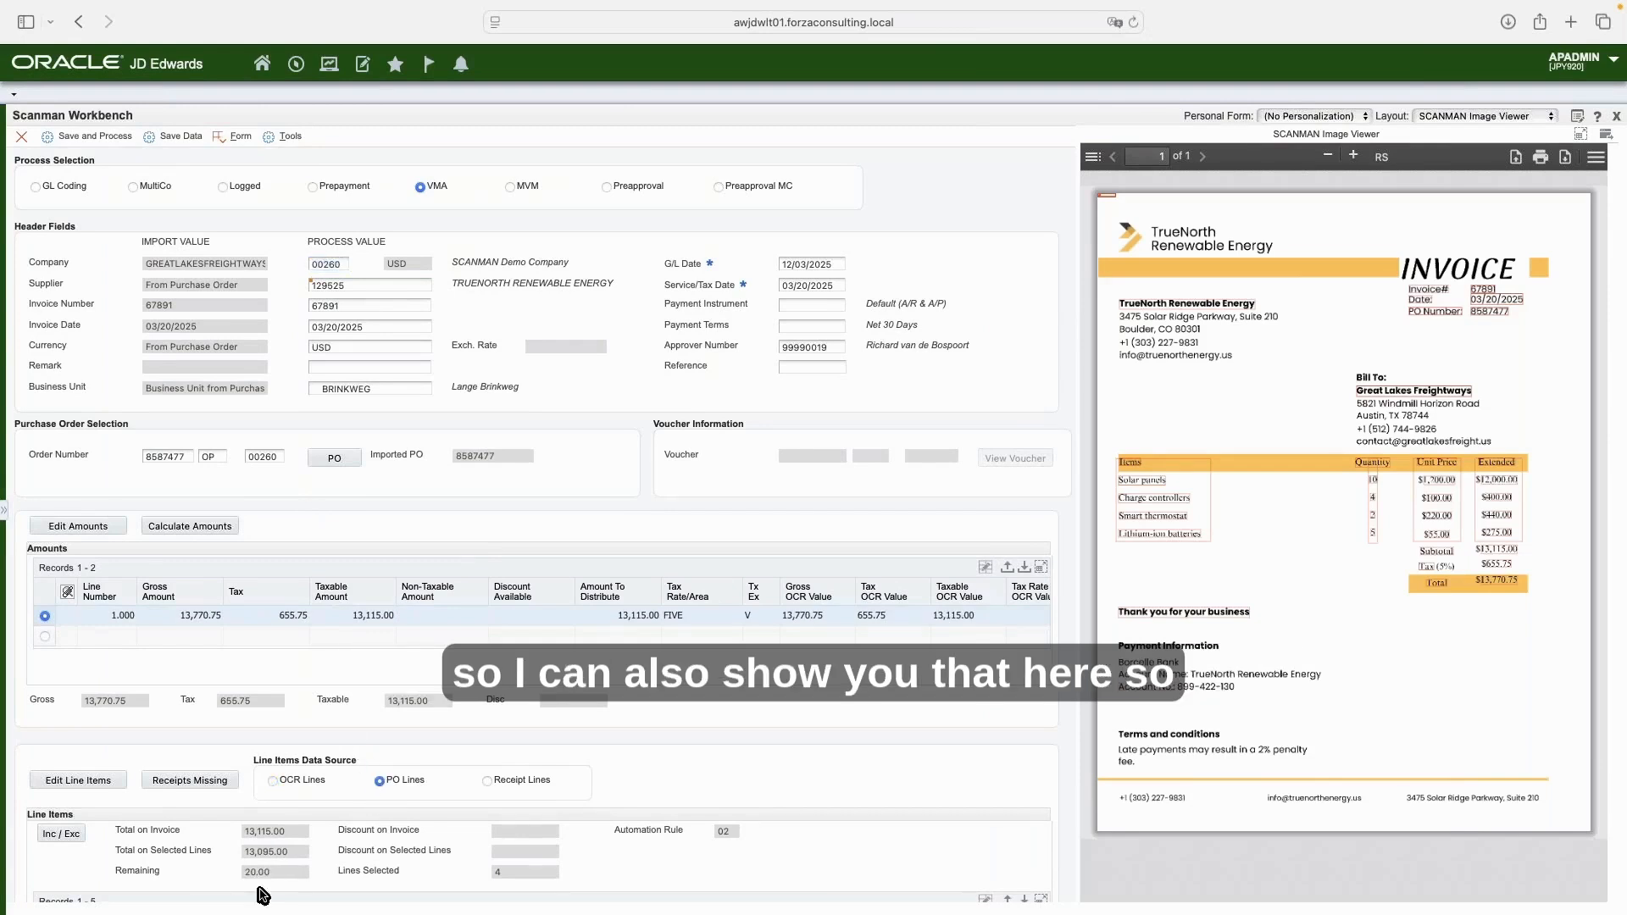
left_click(274, 780)
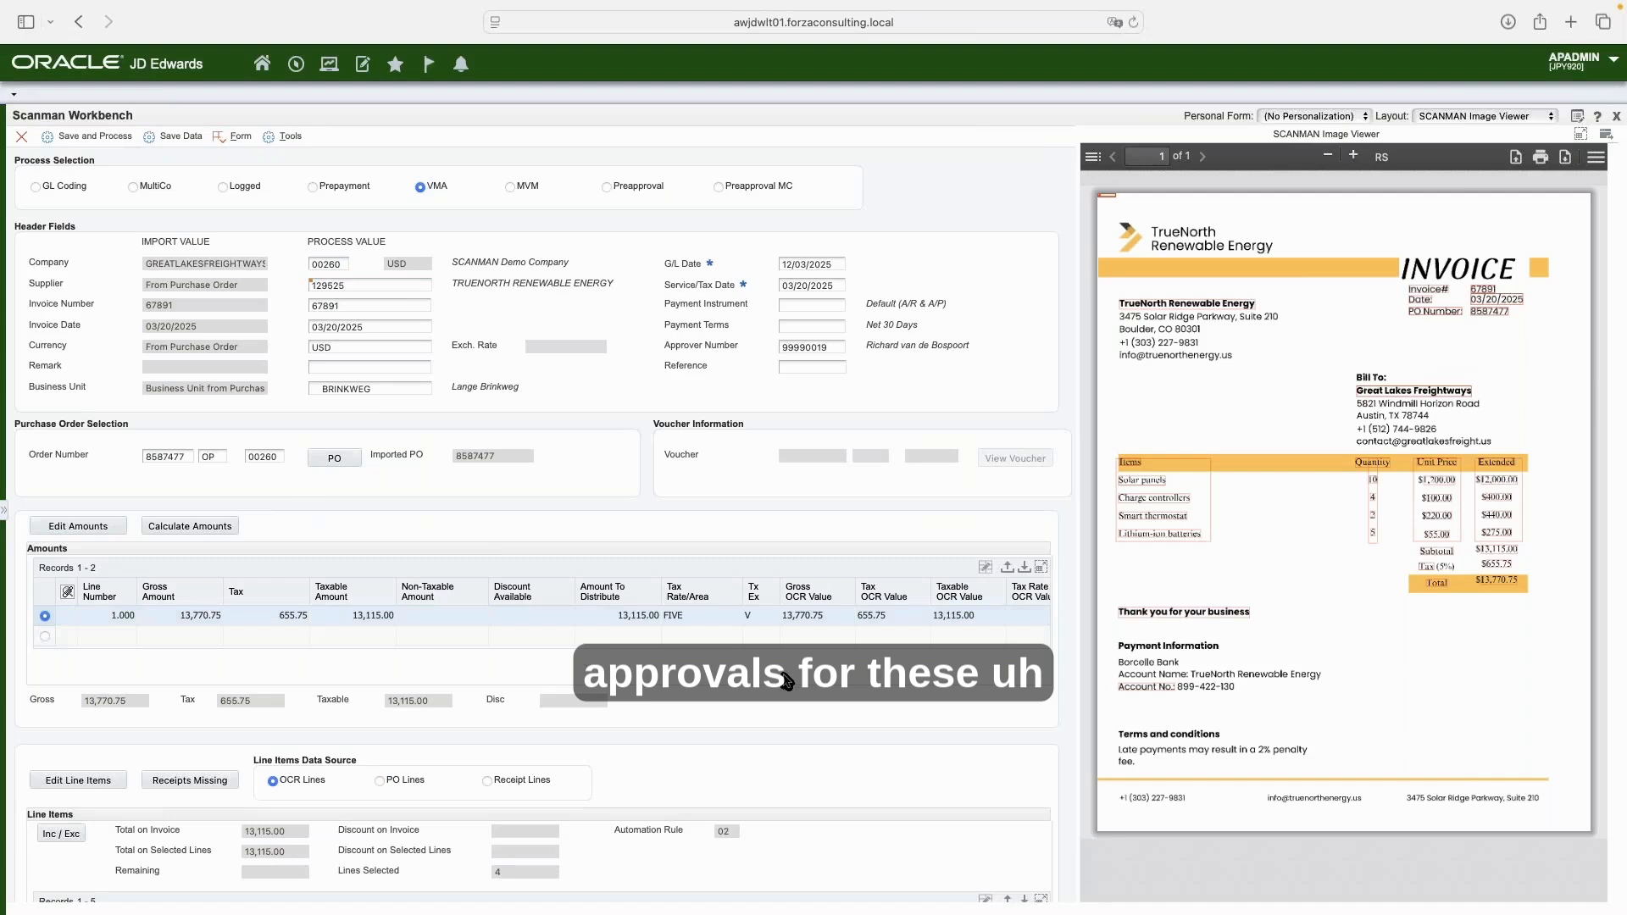
Save and process this second TrueNorth invoice, and refresh the worklist until its matching run ends, checking its status description.
left_click(95, 138)
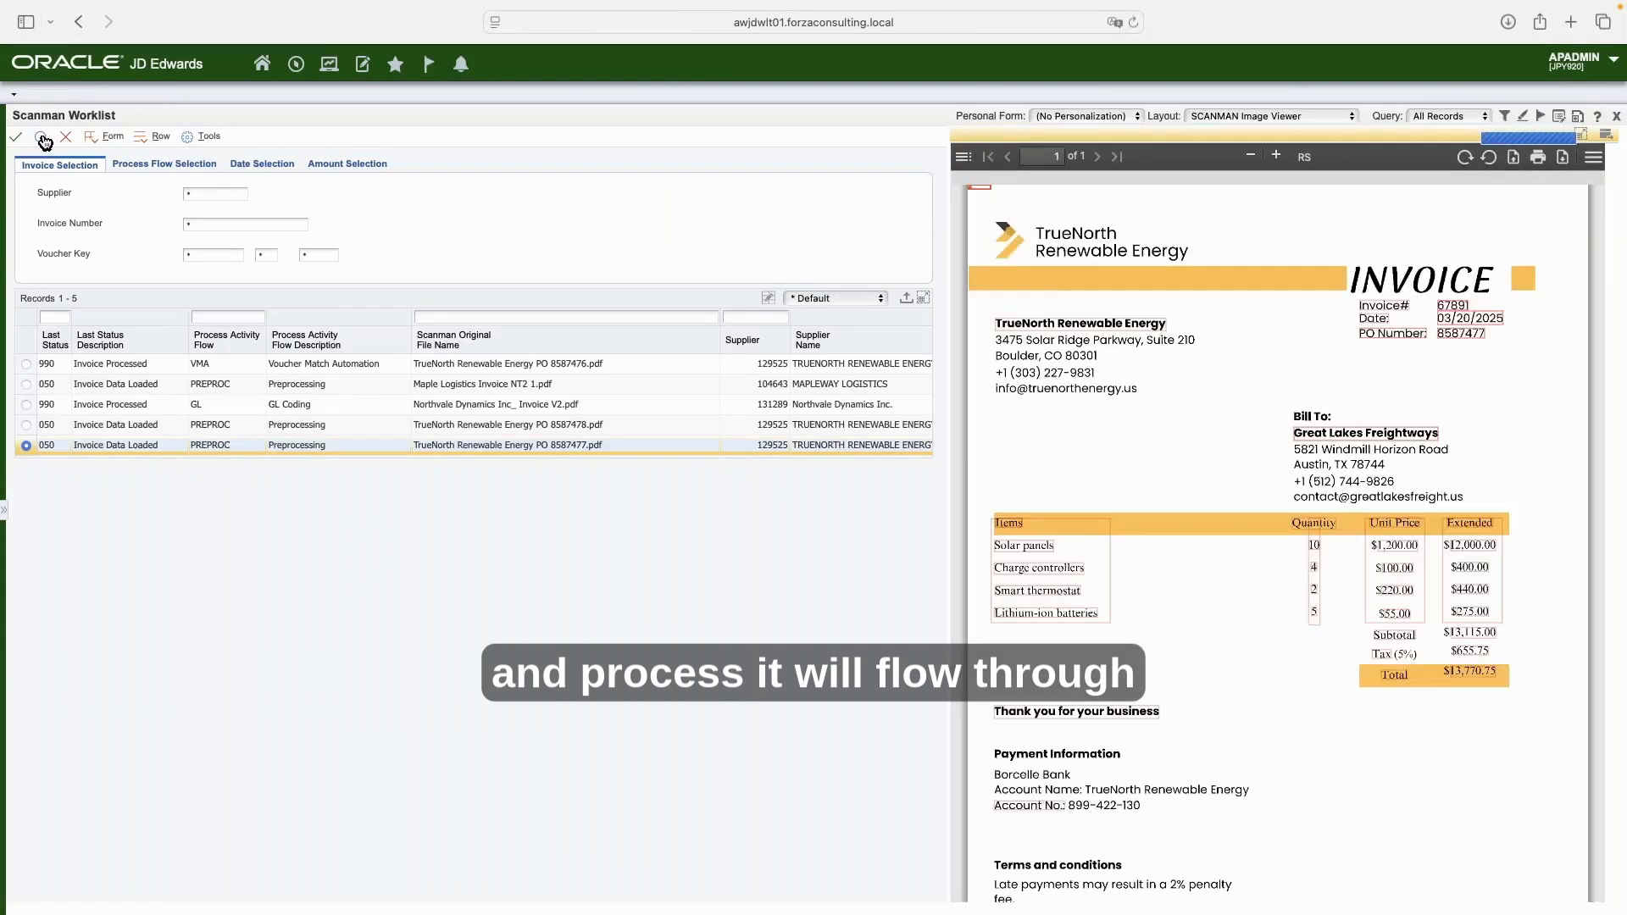
left_click(42, 139)
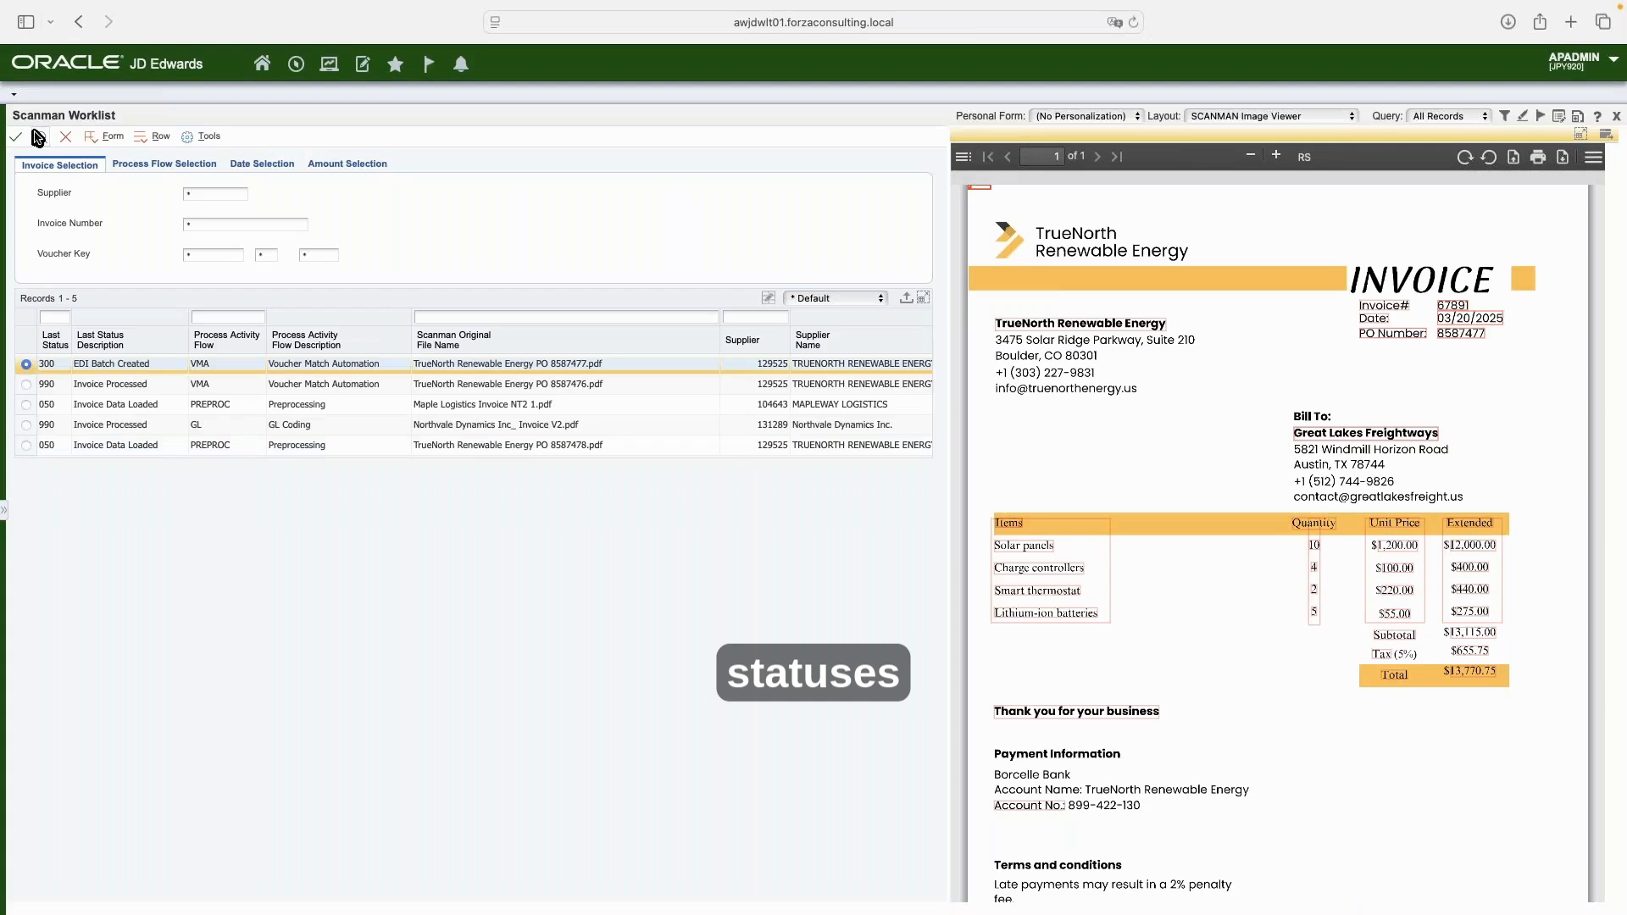
left_click(41, 138)
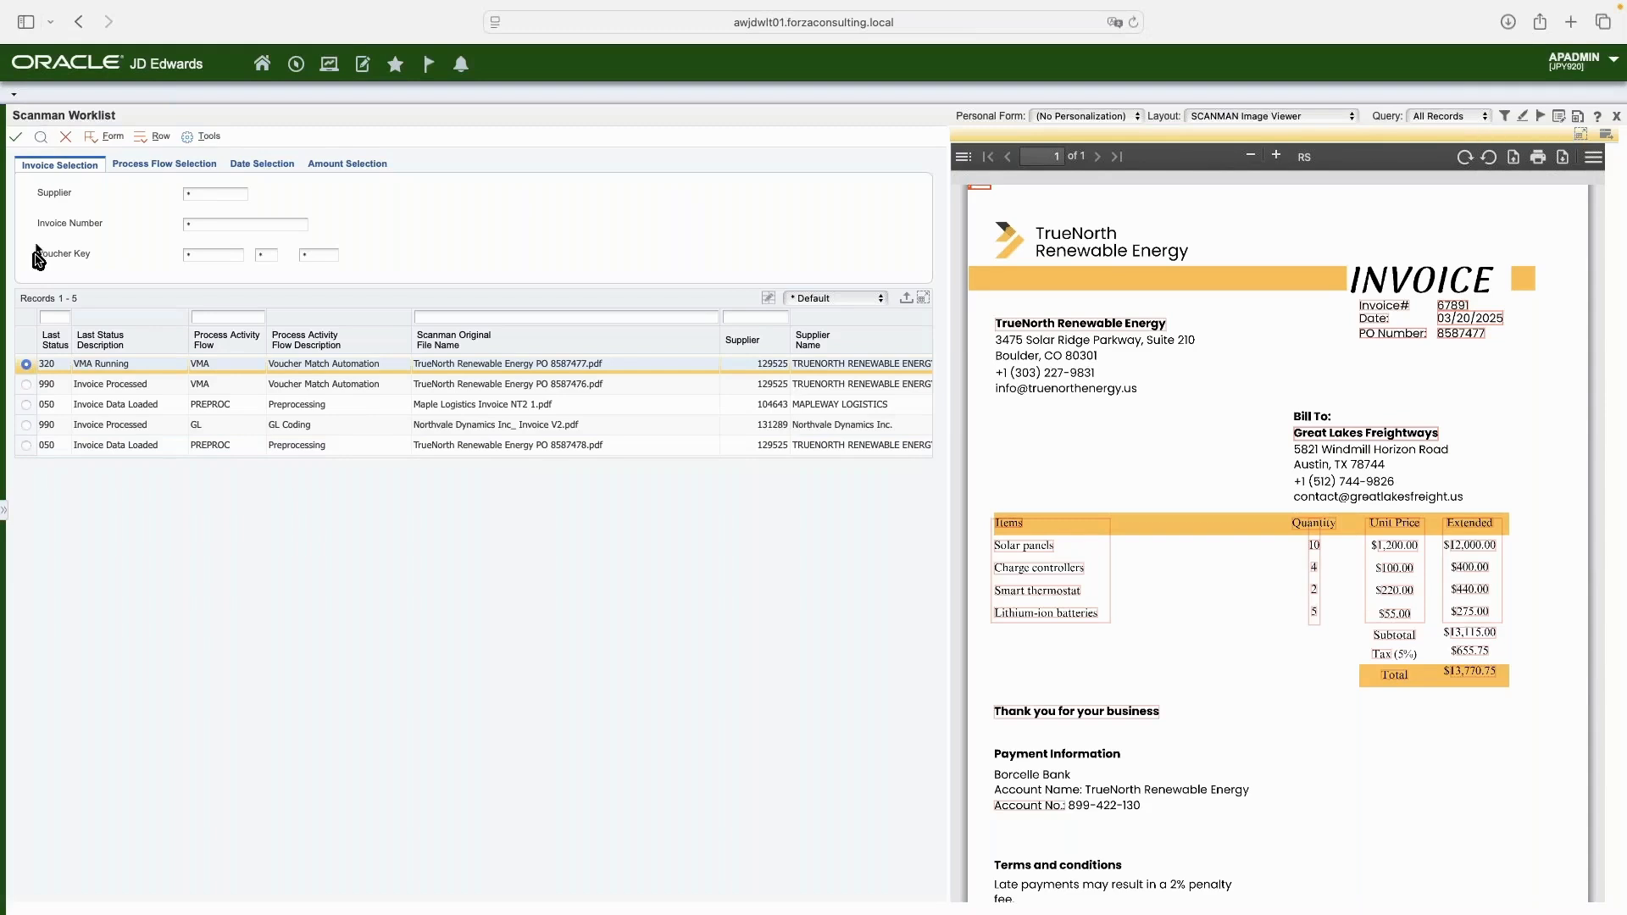
left_click(42, 139)
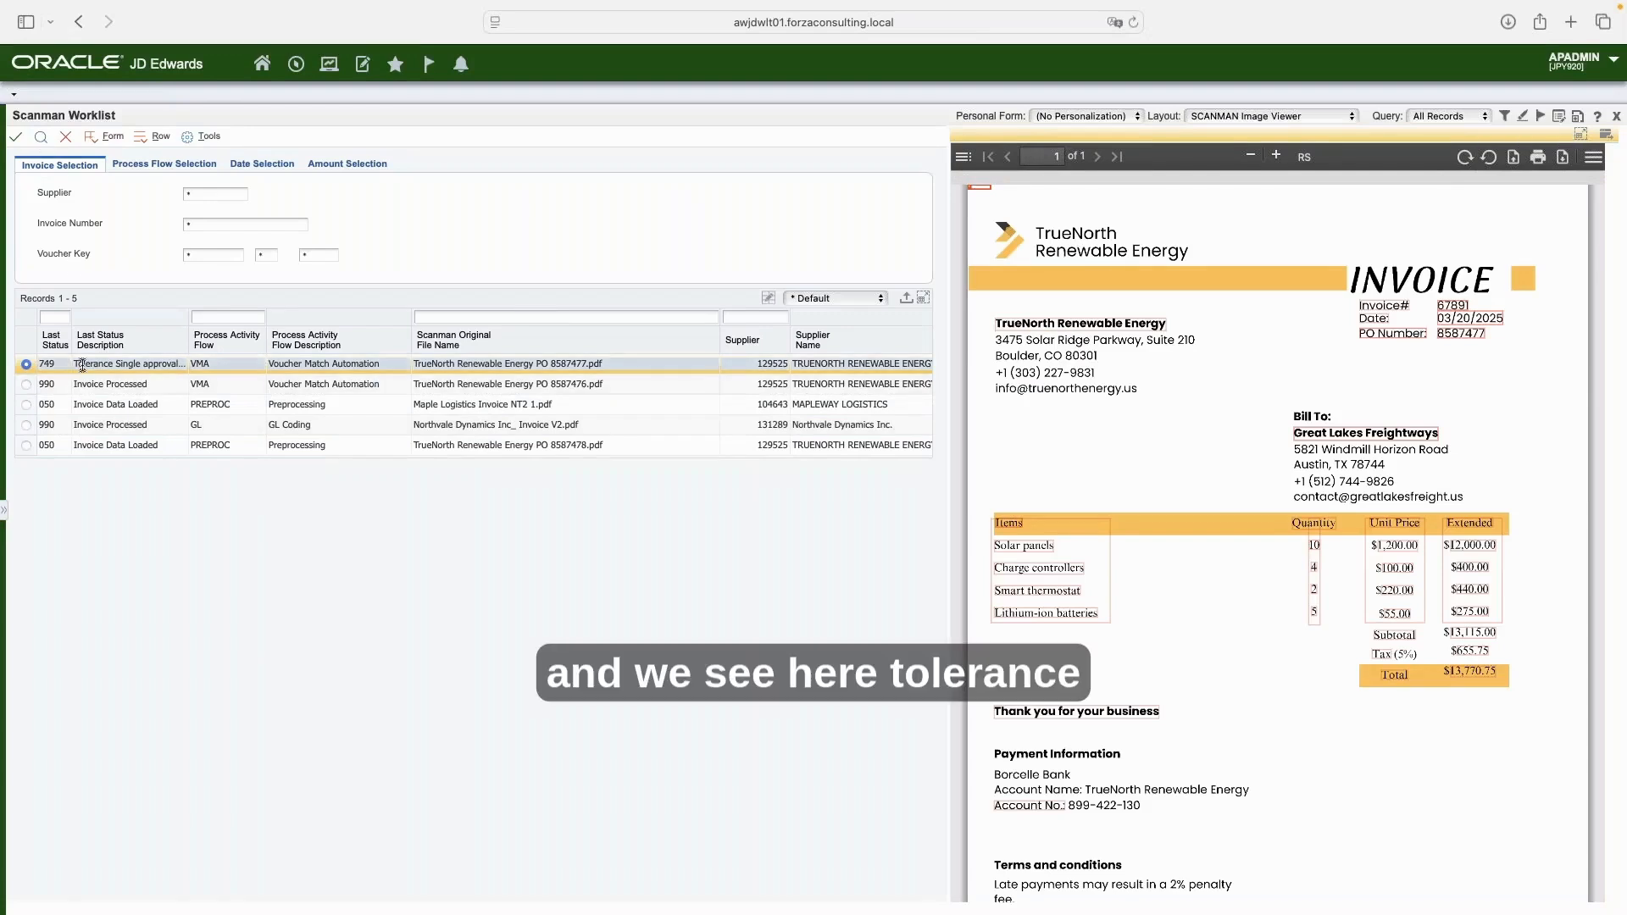
left_click(185, 370)
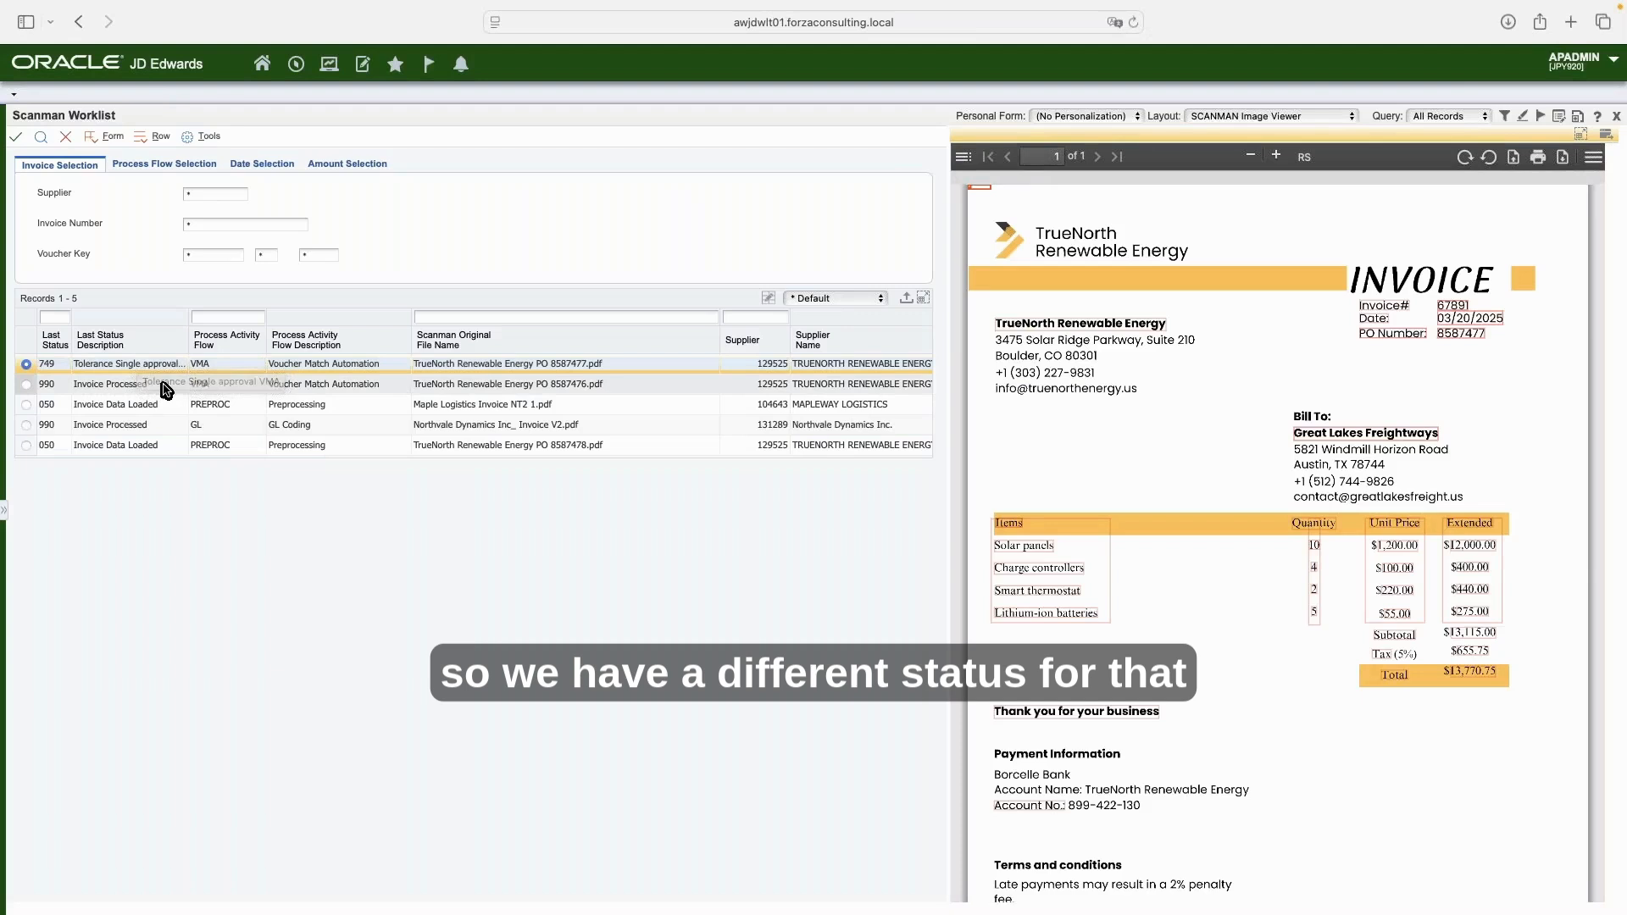
View the second TrueNorth invoice's open approvals, examine the responsible approver and amount columns, and return to the worklist.
right_click(30, 368)
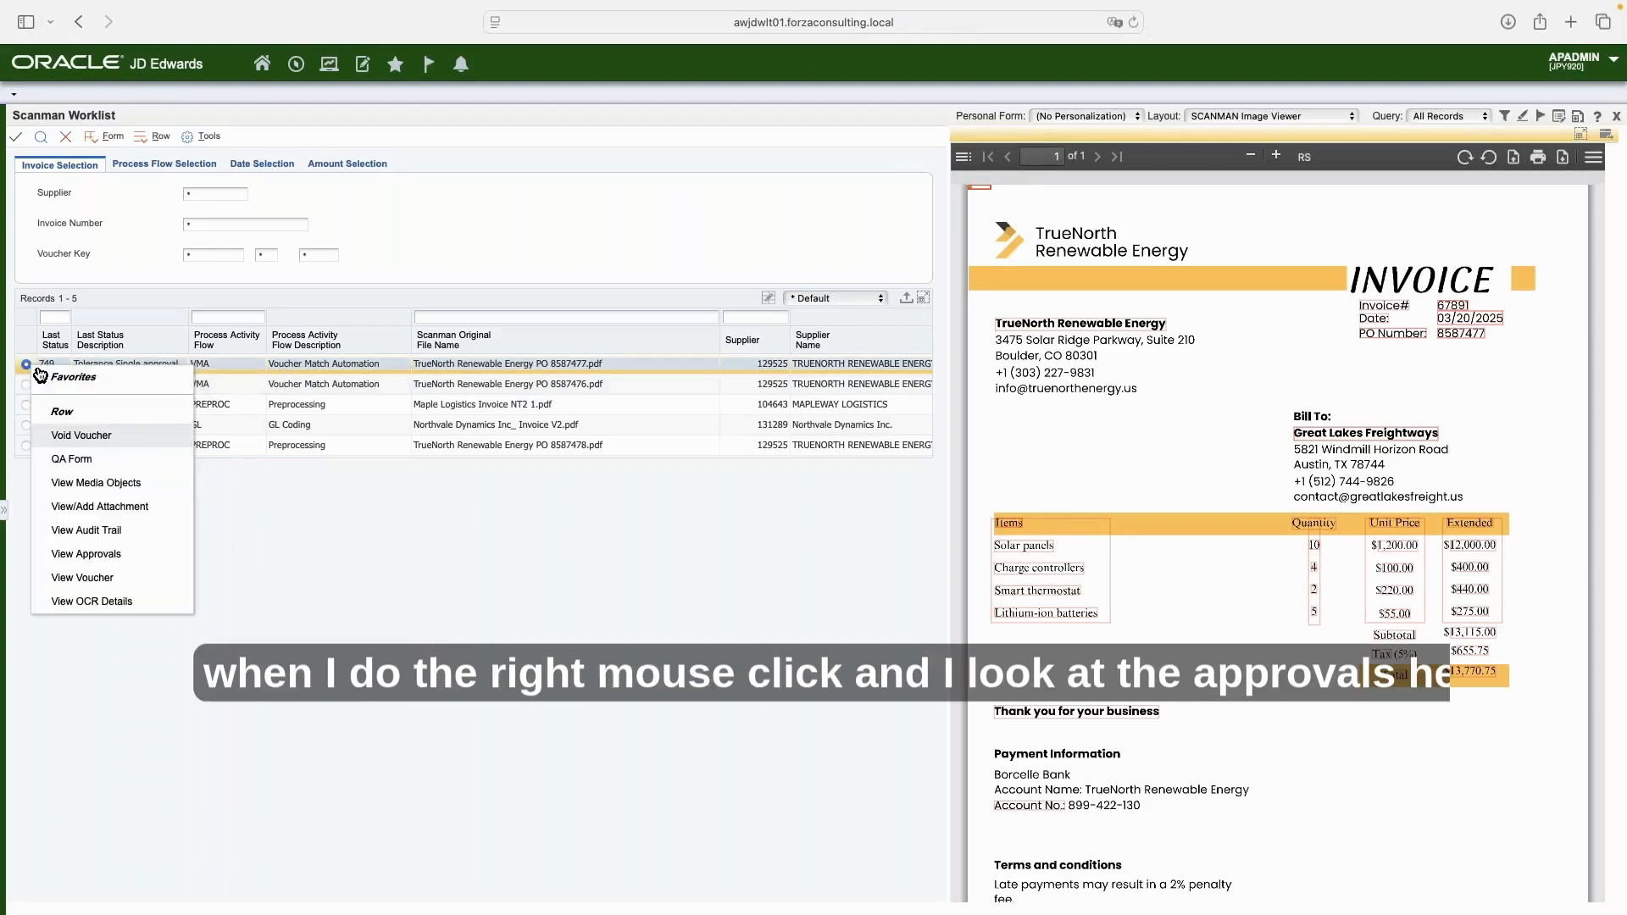
left_click(95, 553)
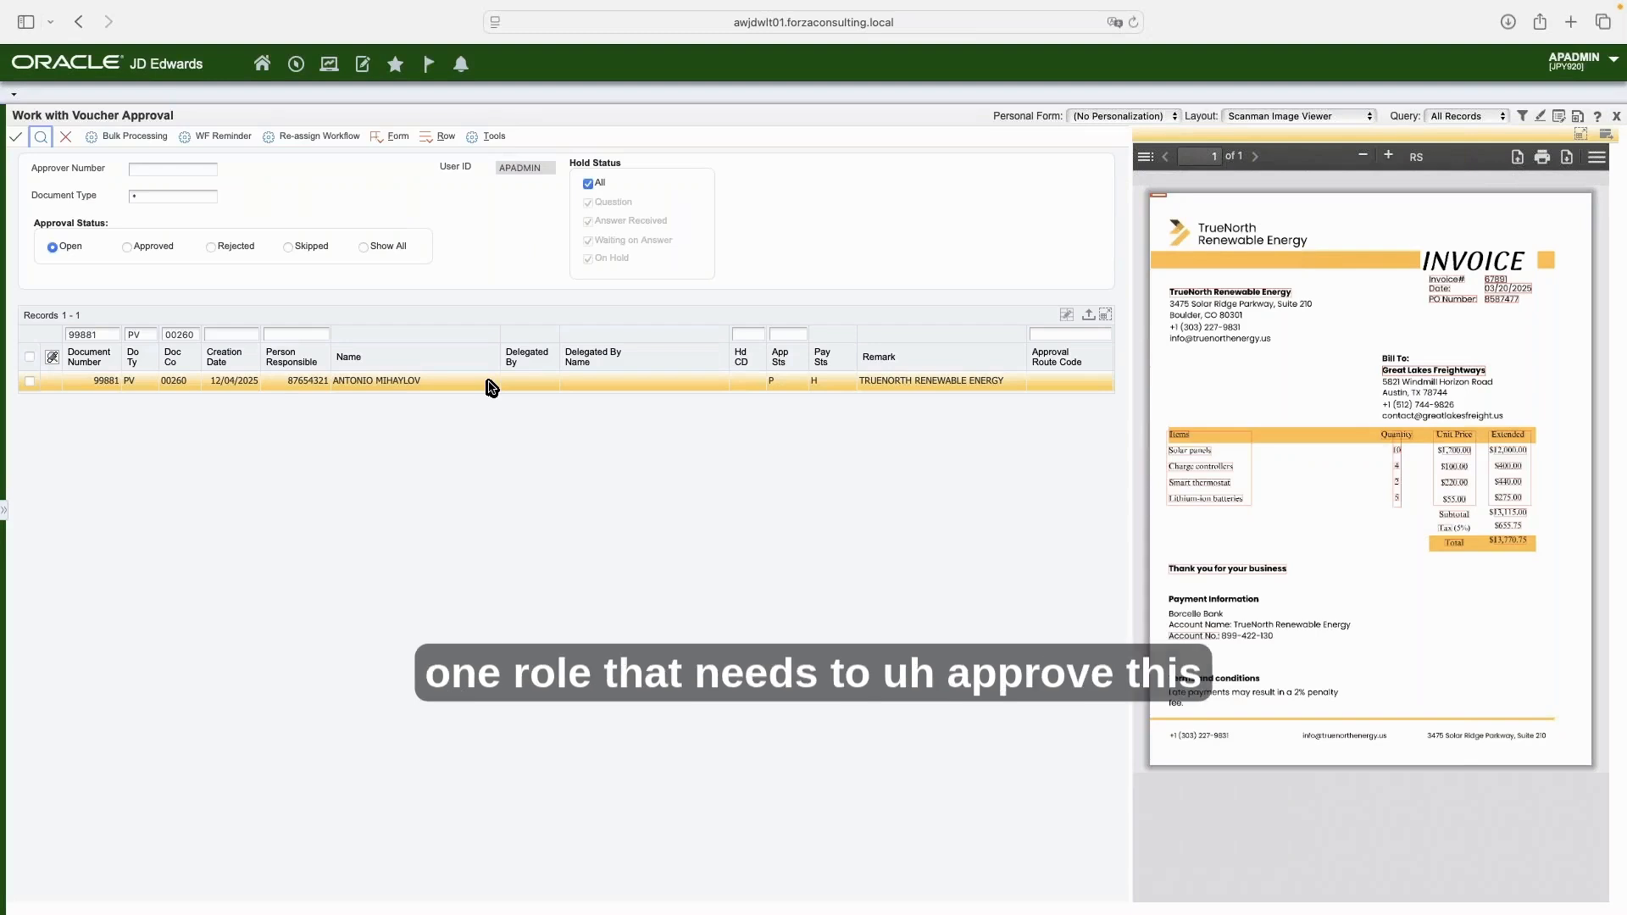
scroll(492, 386, "right", 10)
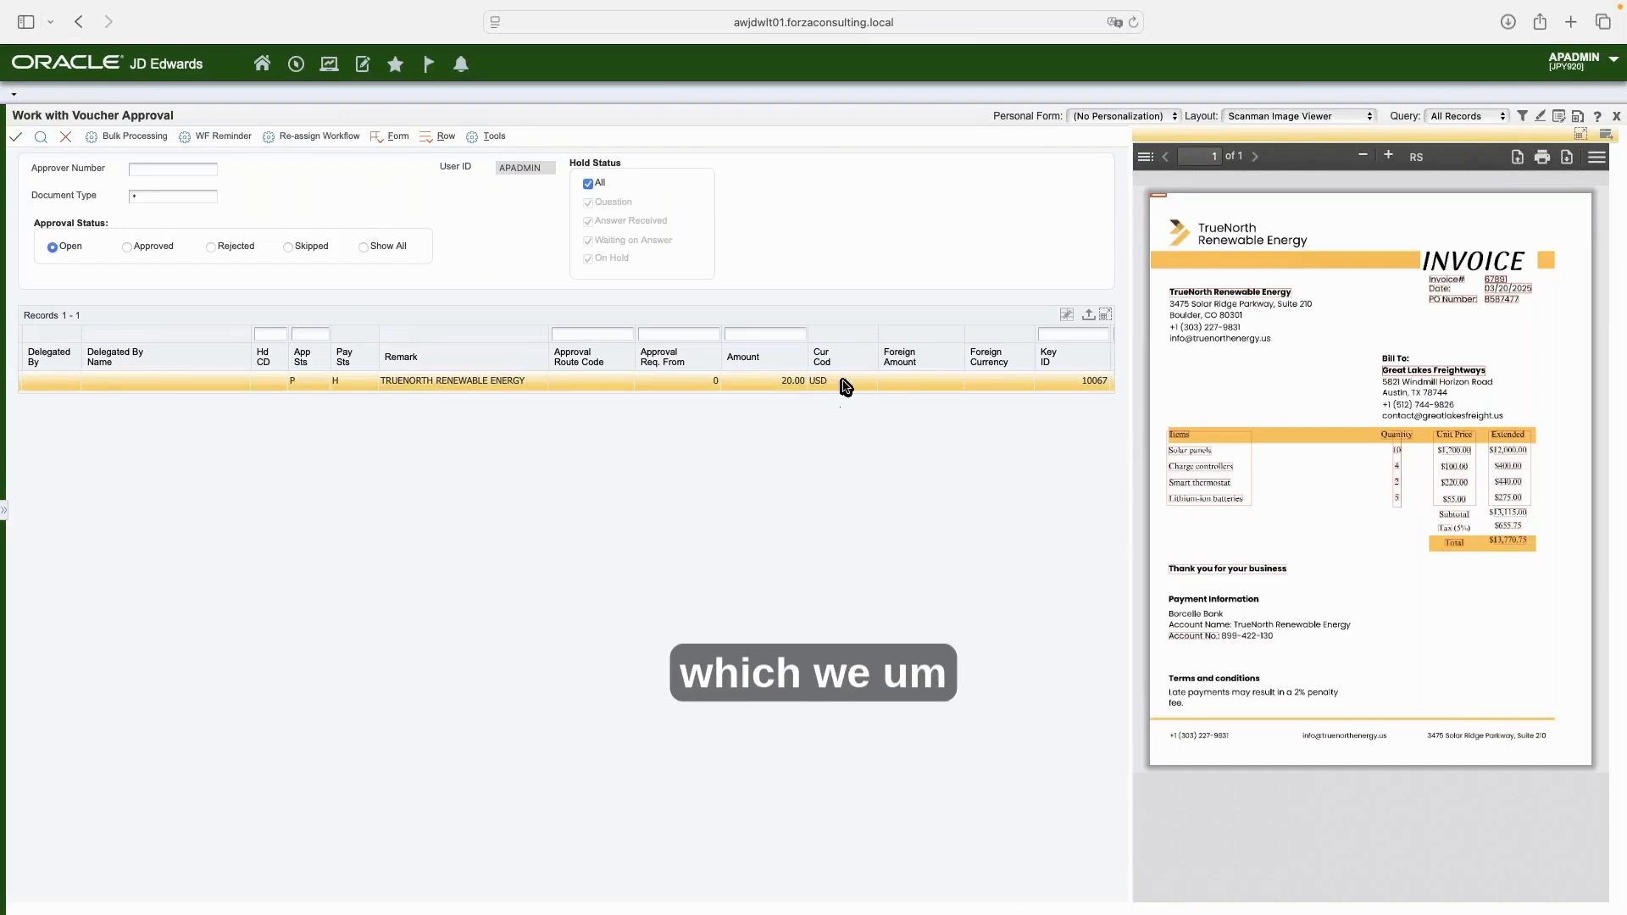
scroll(861, 386, "right", 10)
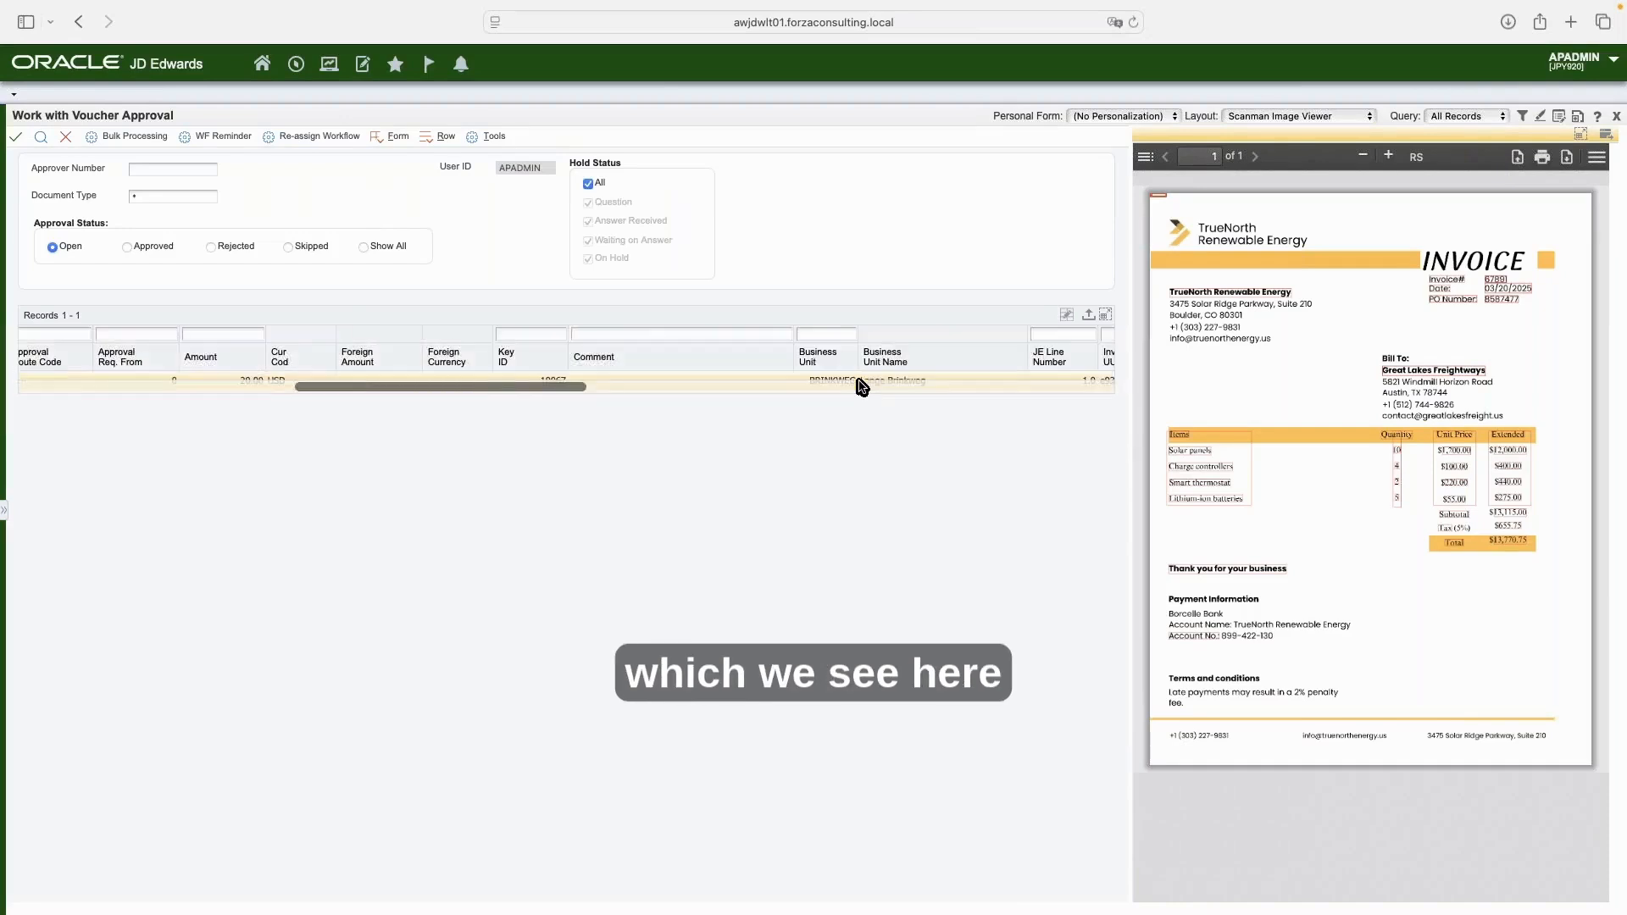
scroll(861, 386, "right", 3)
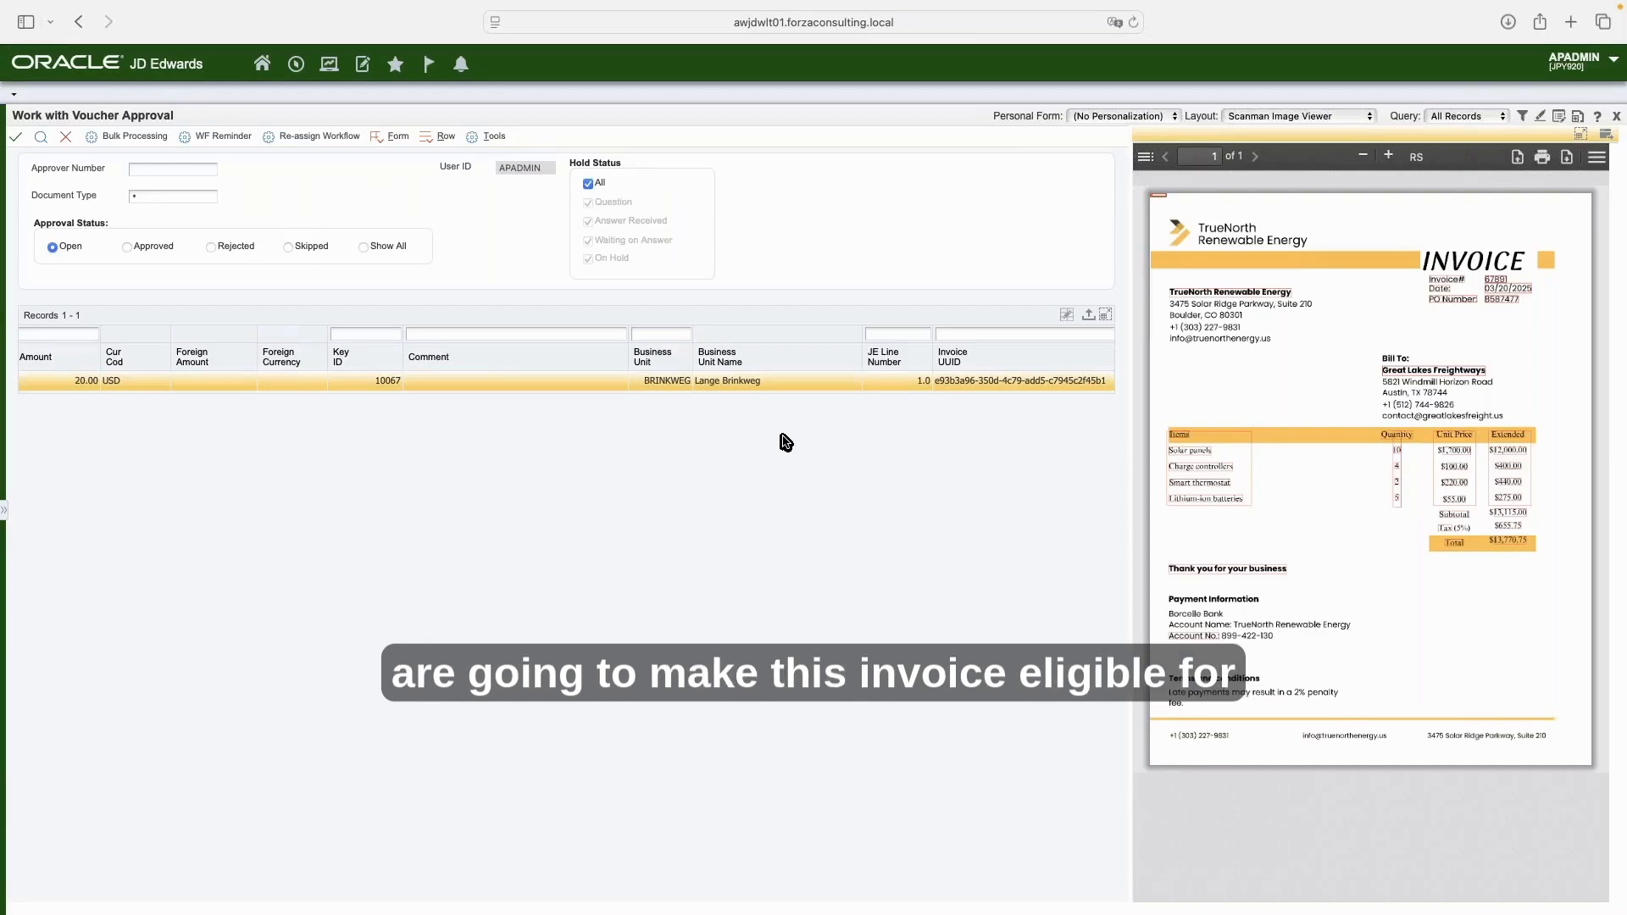
left_click(69, 141)
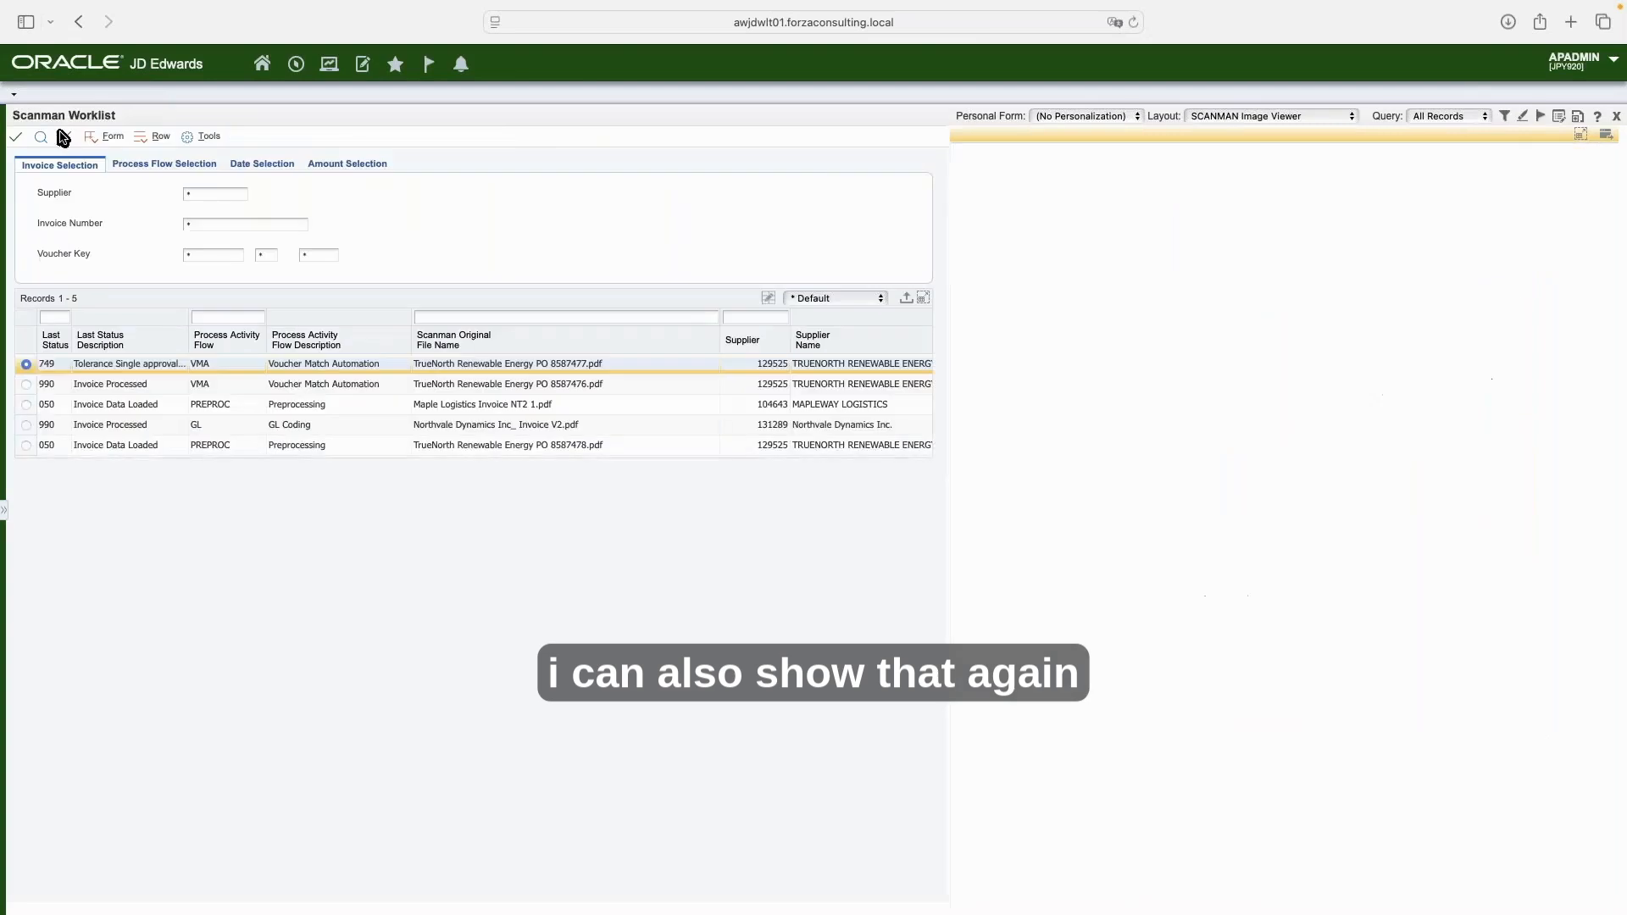
View the second TrueNorth invoice's voucher, check its pay status and approval status summary, and return to the worklist.
right_click(40, 365)
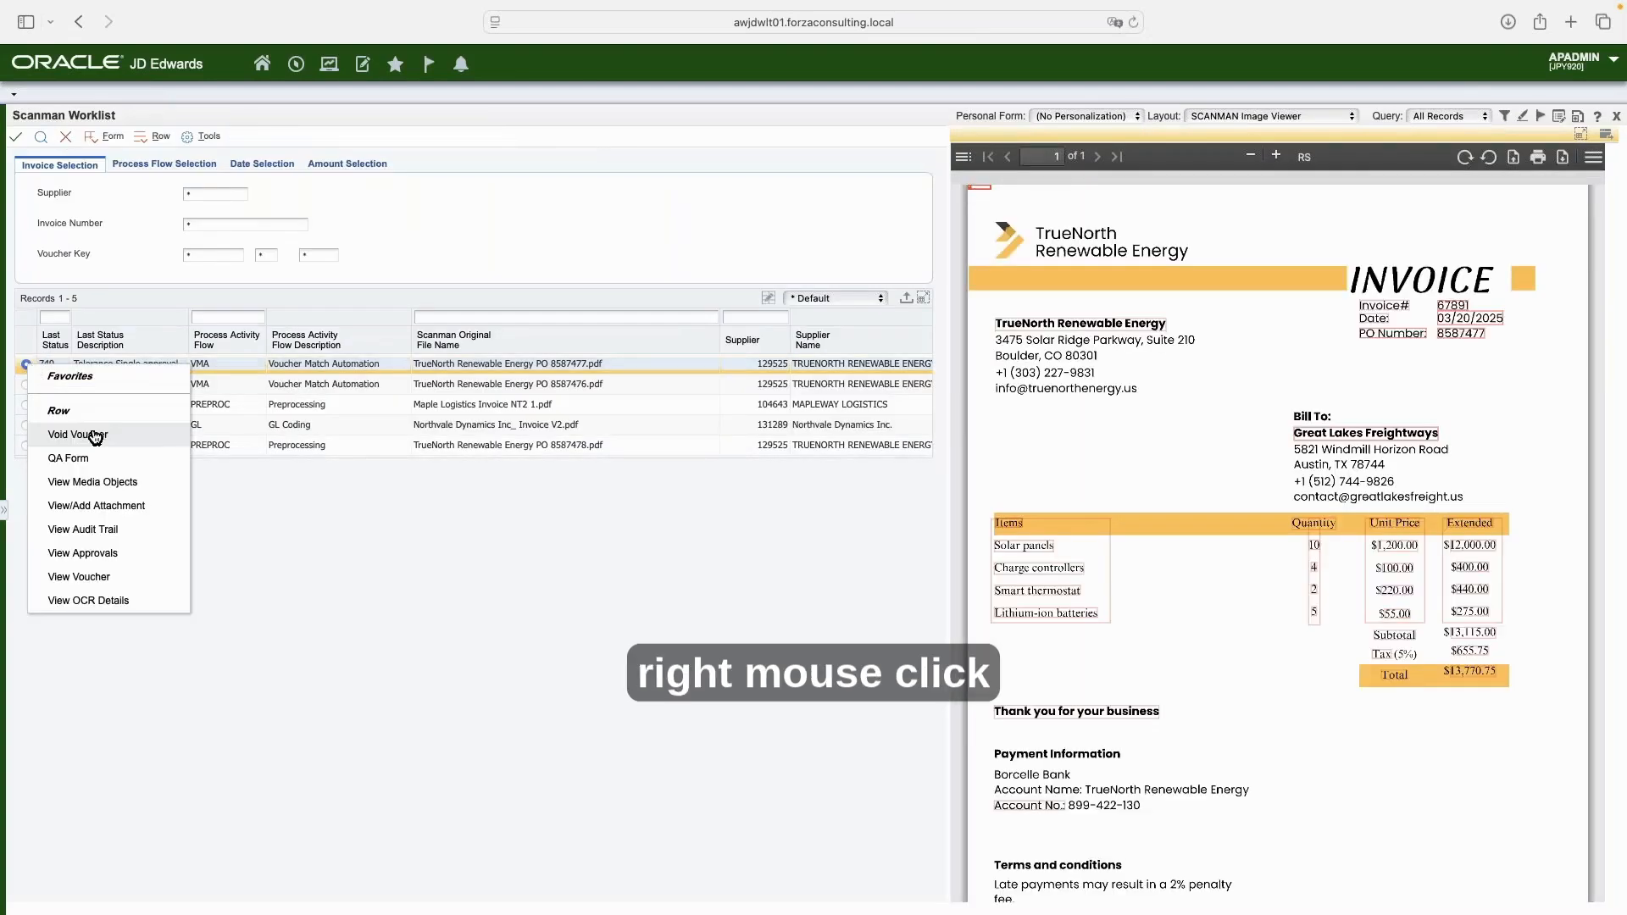
left_click(101, 578)
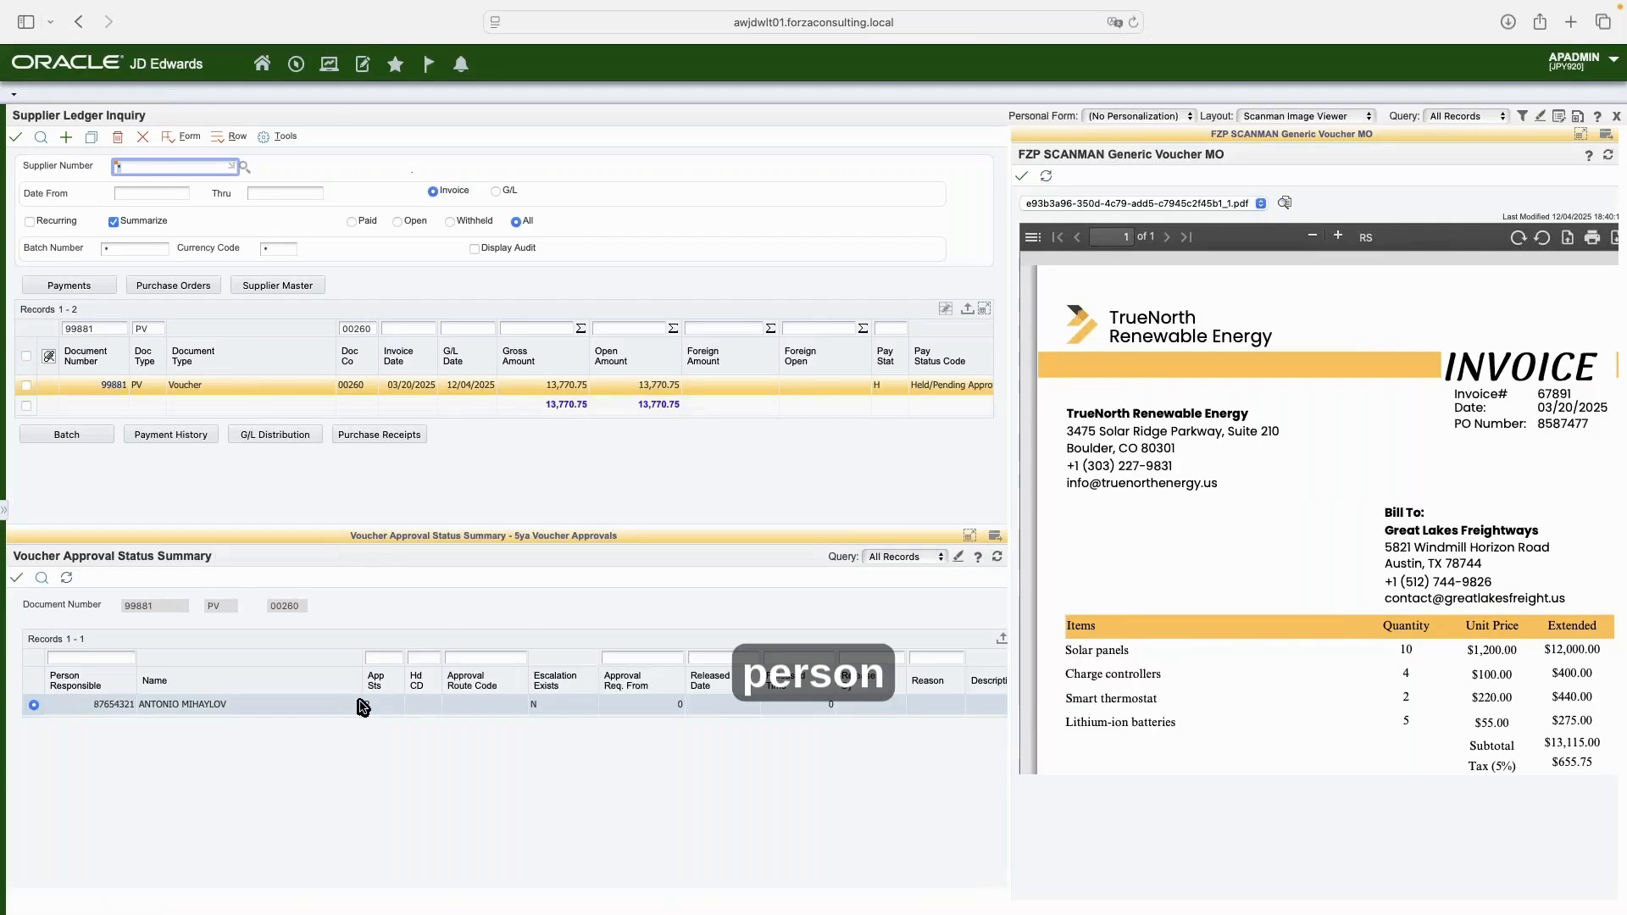
scroll(363, 706, "right", 5)
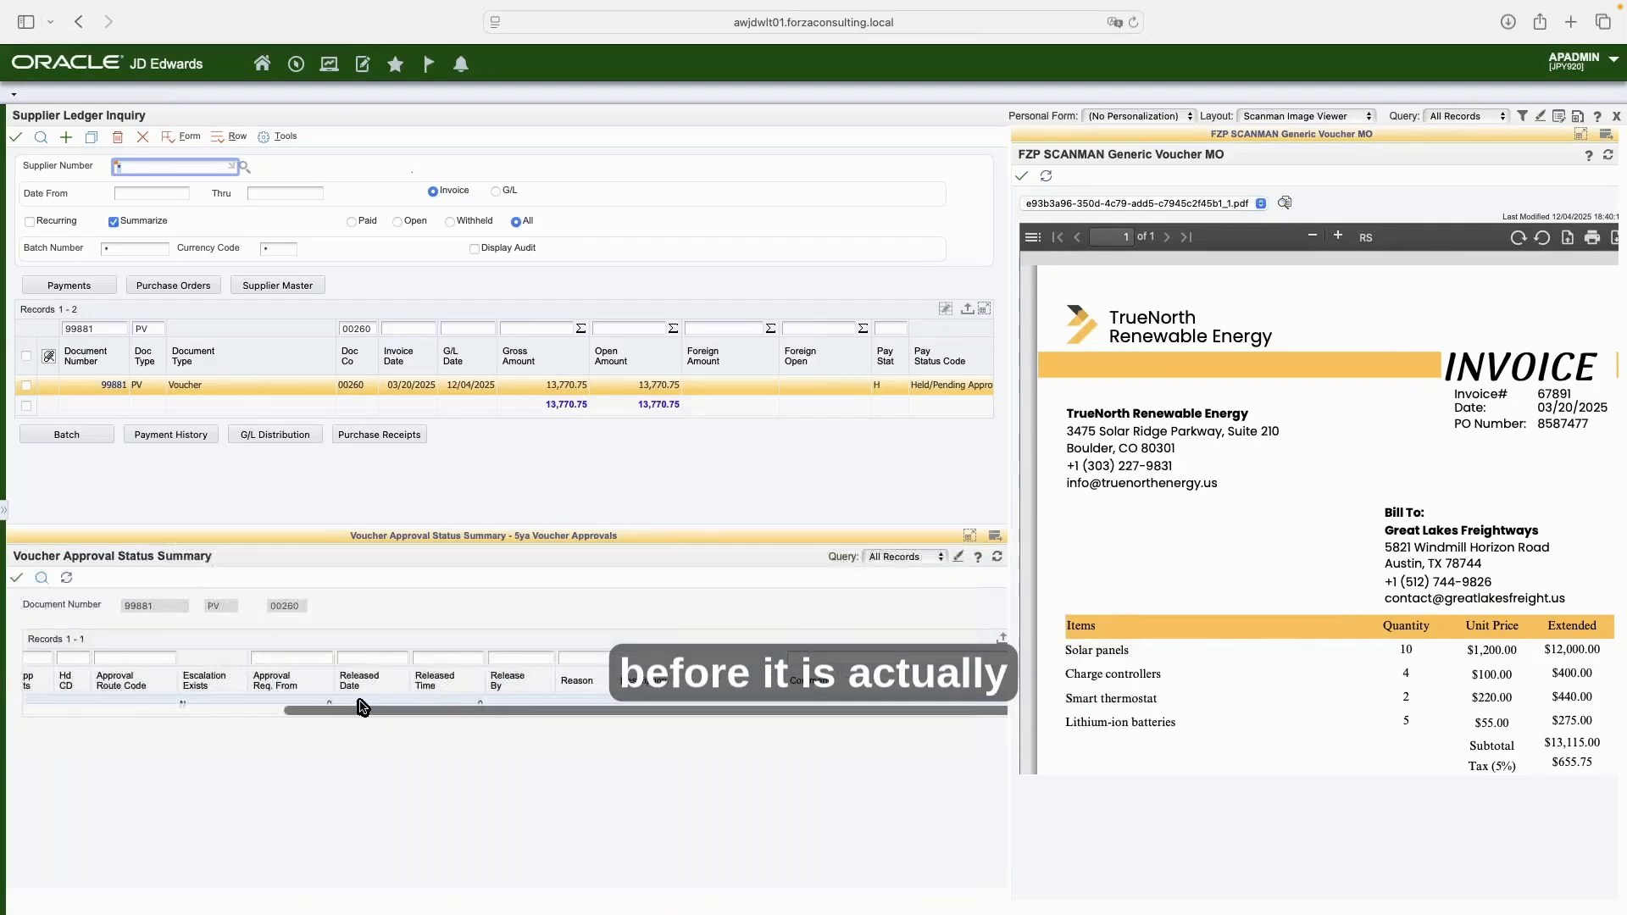
scroll(364, 706, "left", 5)
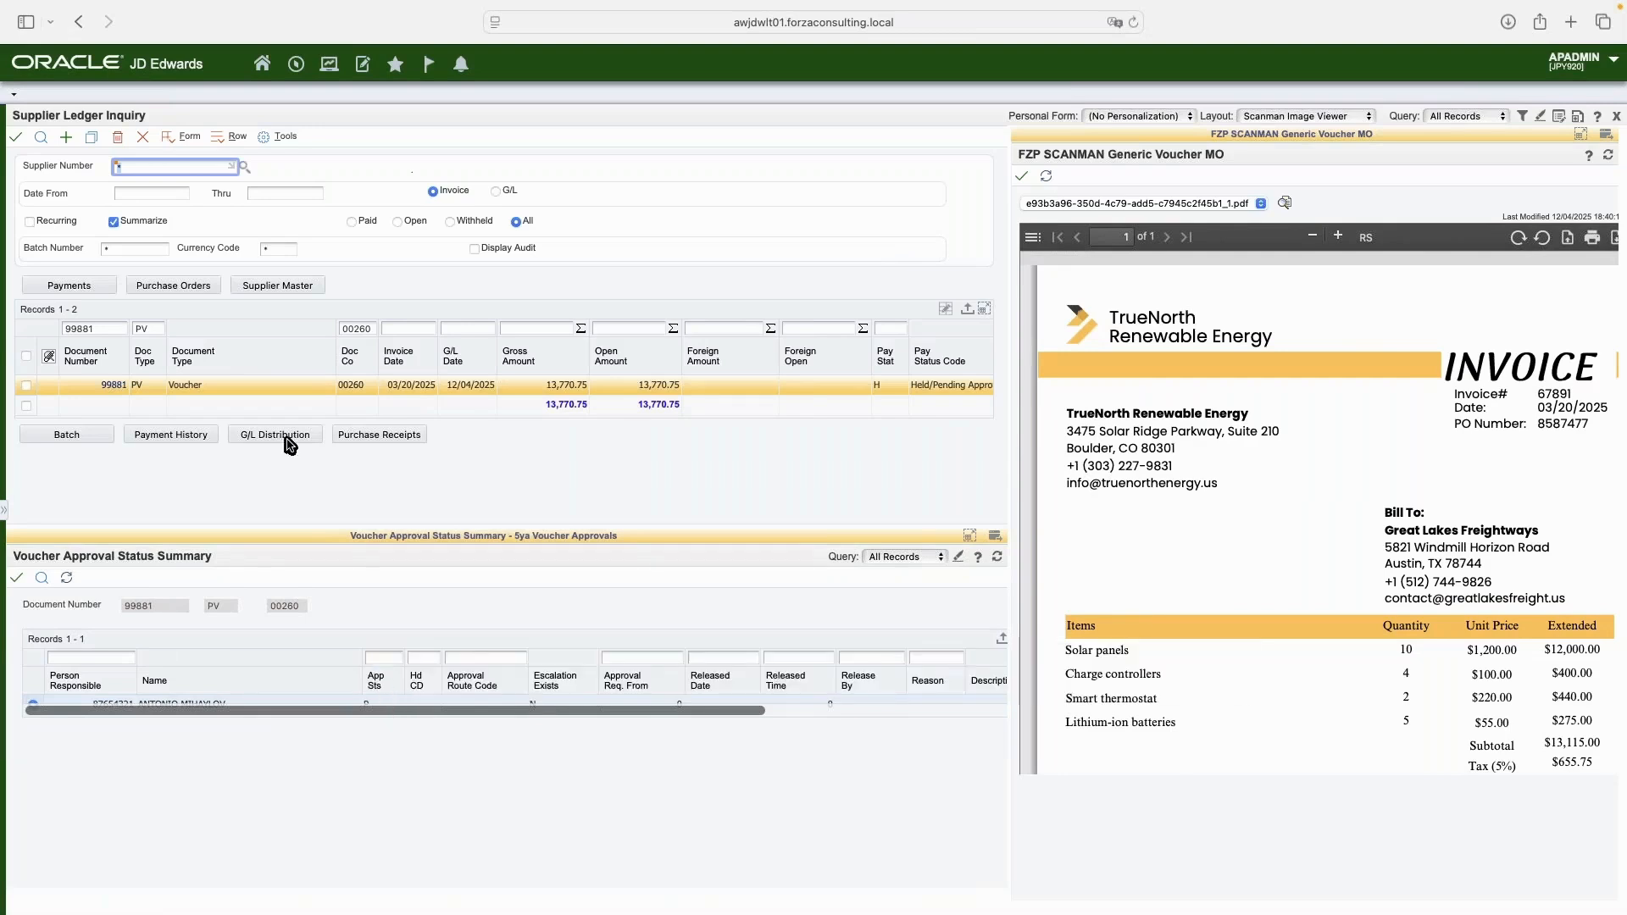
left_click(142, 136)
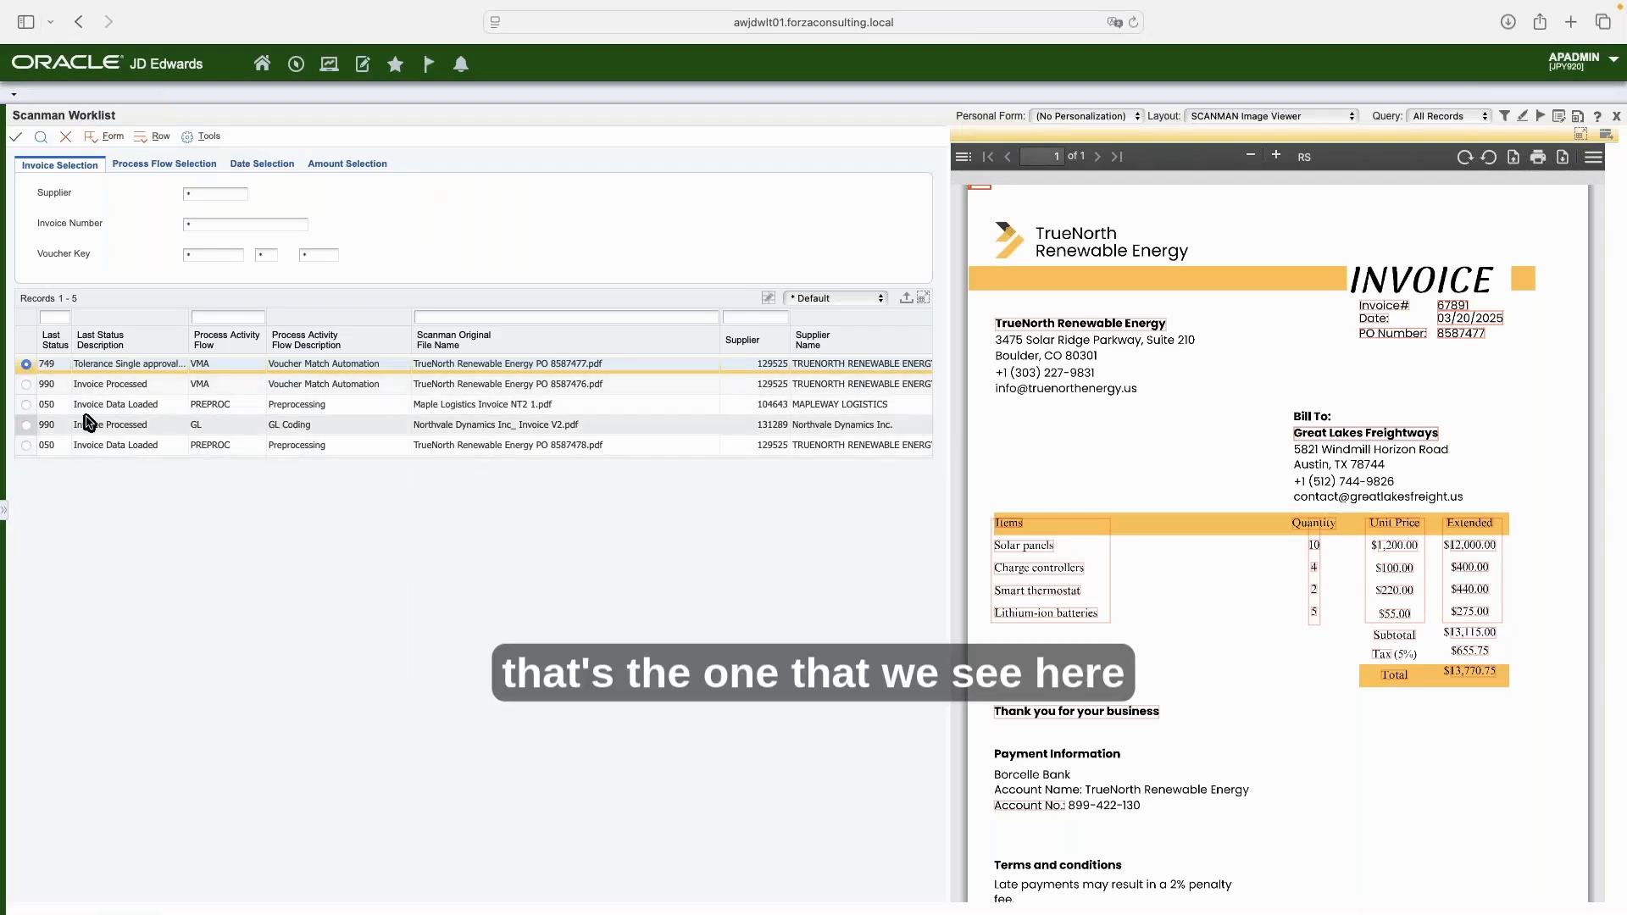
Open the TrueNorth Renewable Energy invoice in the worklist's last row and compare its PO lines with its OCR lines by line total.
left_click(26, 447)
left_click(16, 141)
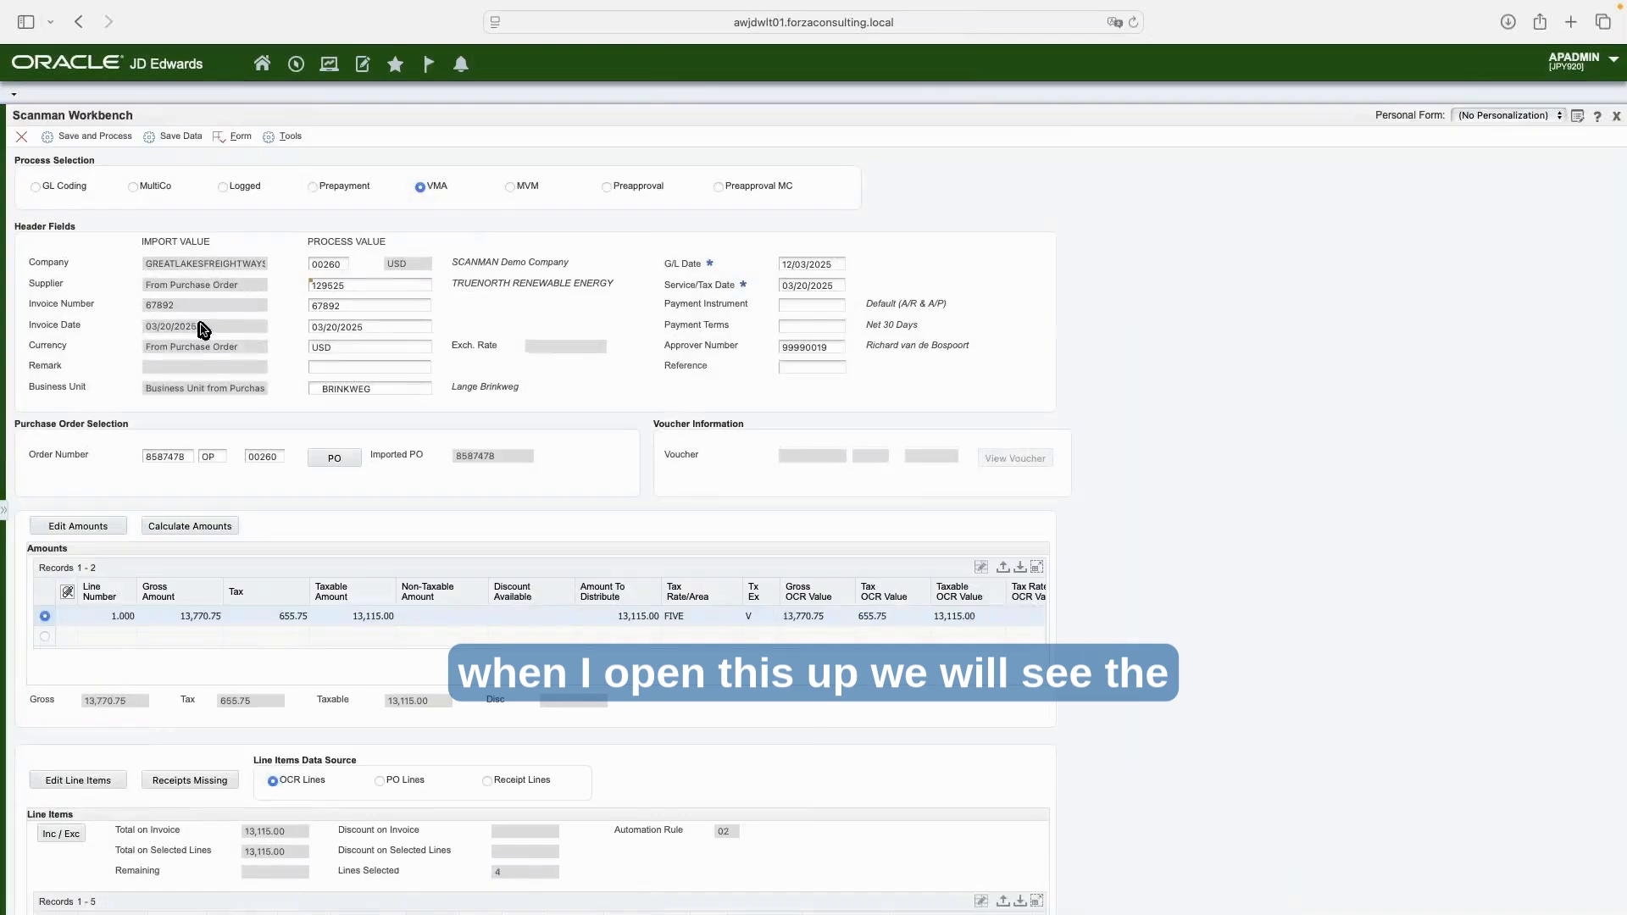
scroll(254, 550, "down", 3)
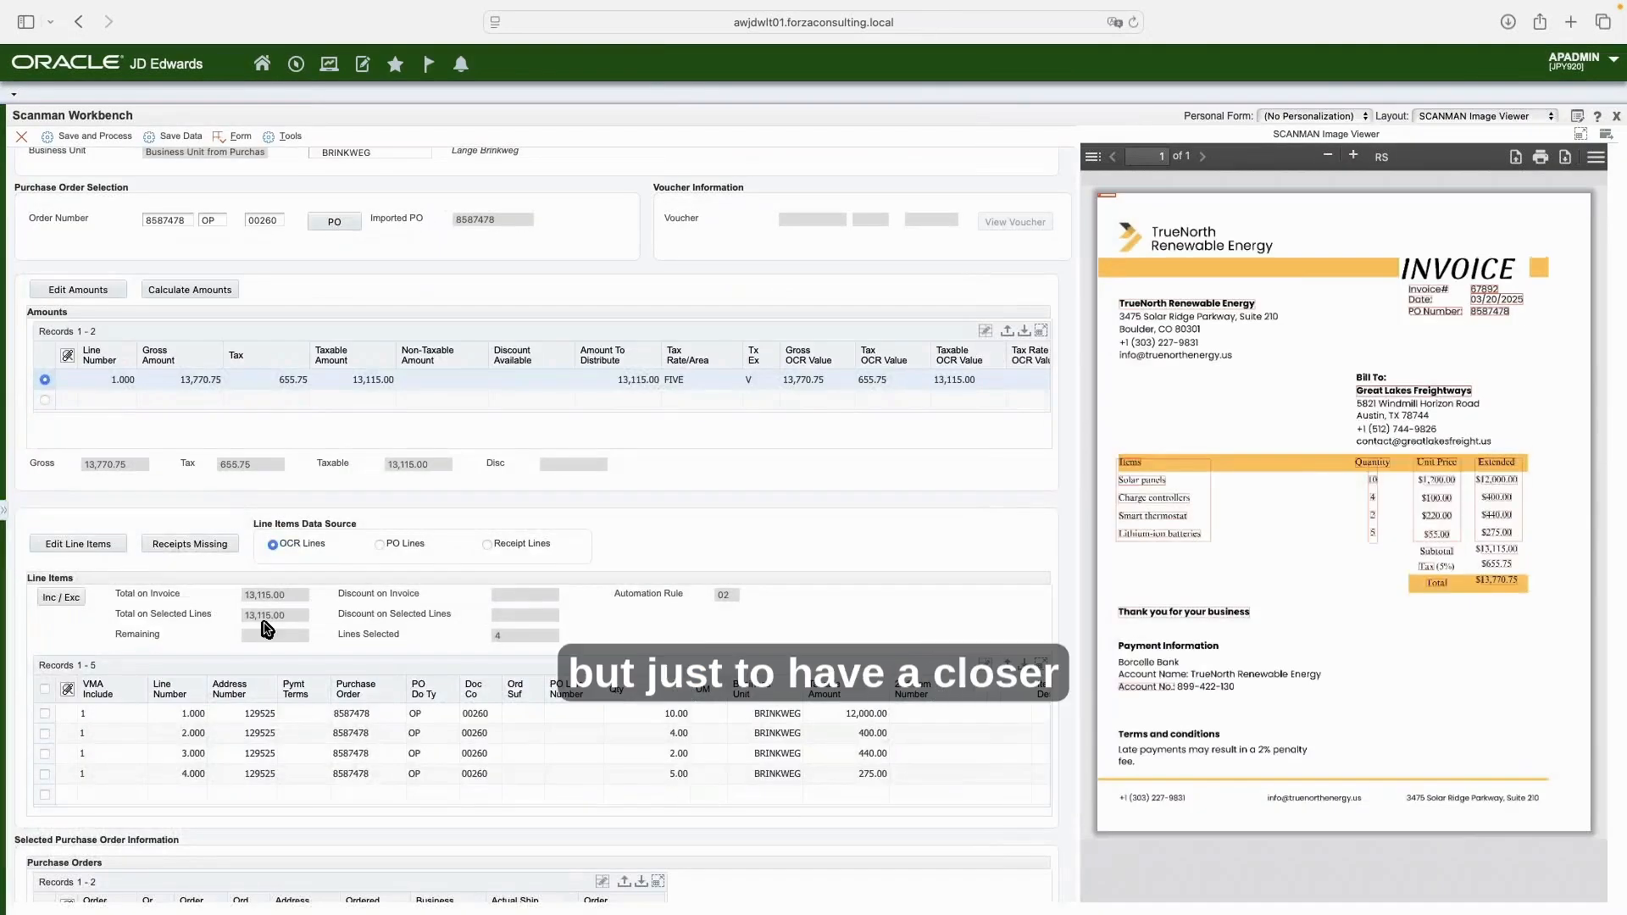
scroll(268, 628, "down", 1)
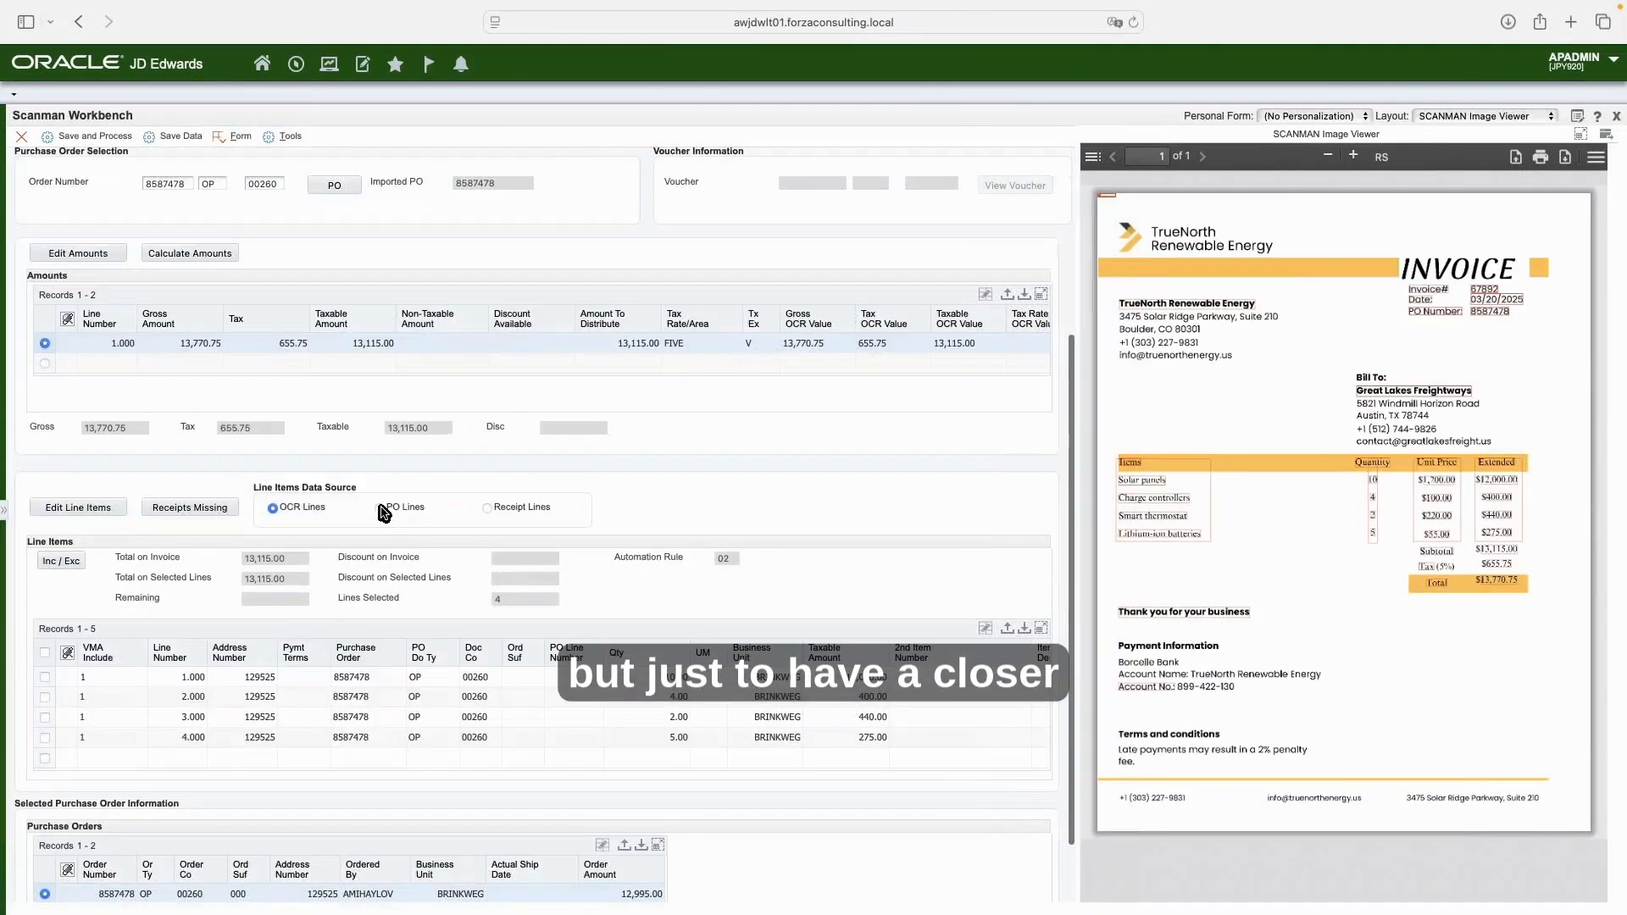
left_click(380, 508)
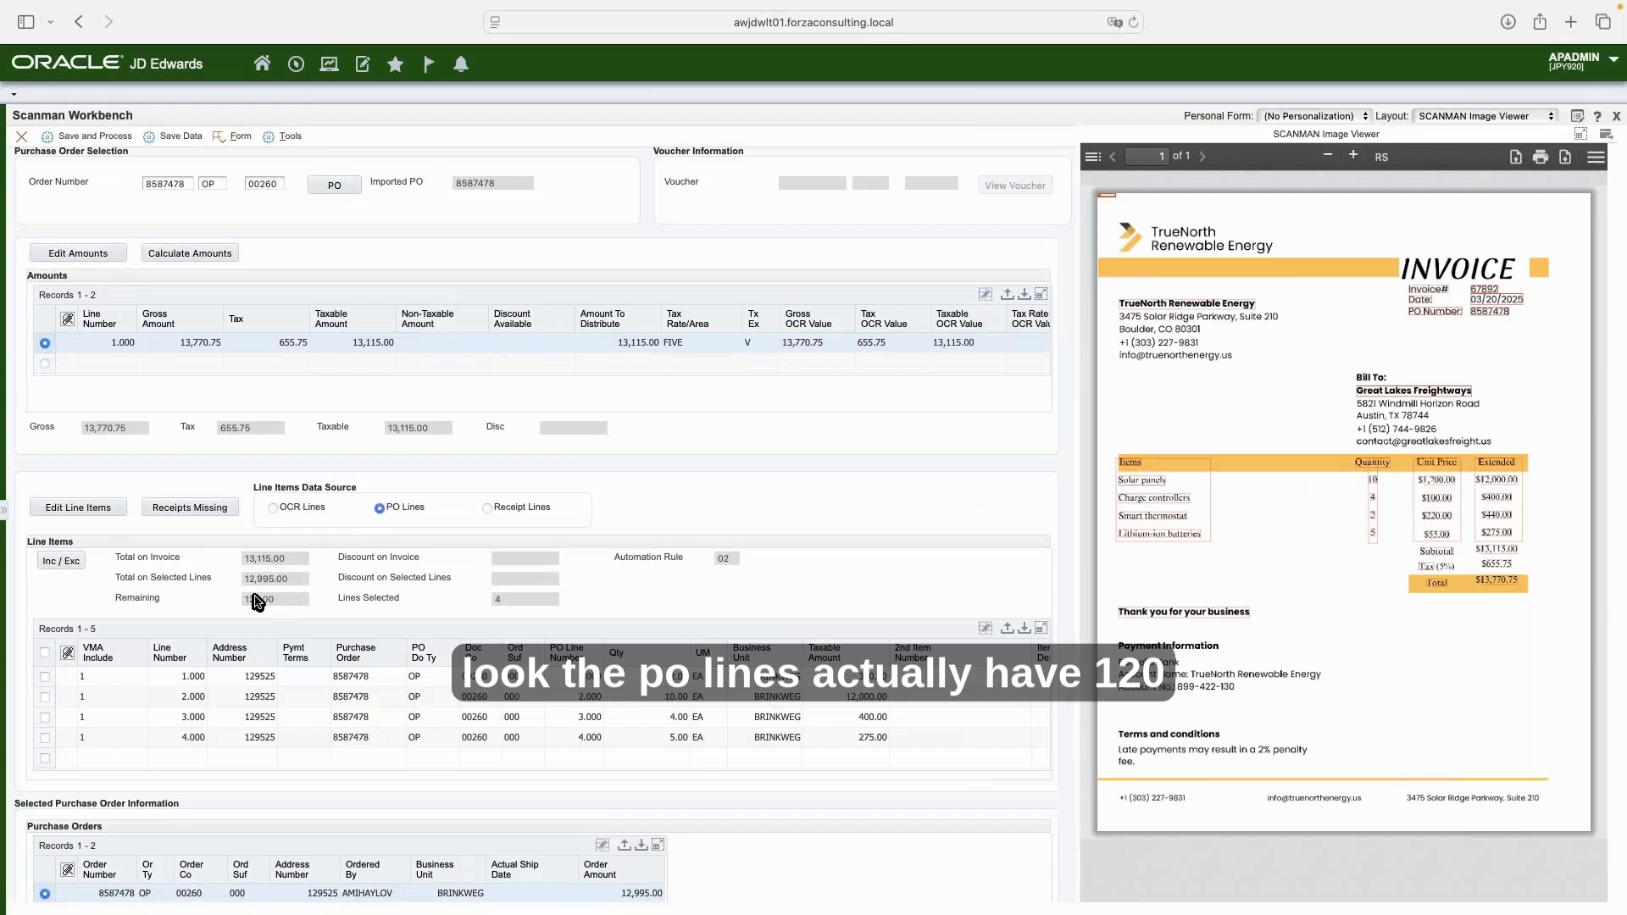
left_click(273, 509)
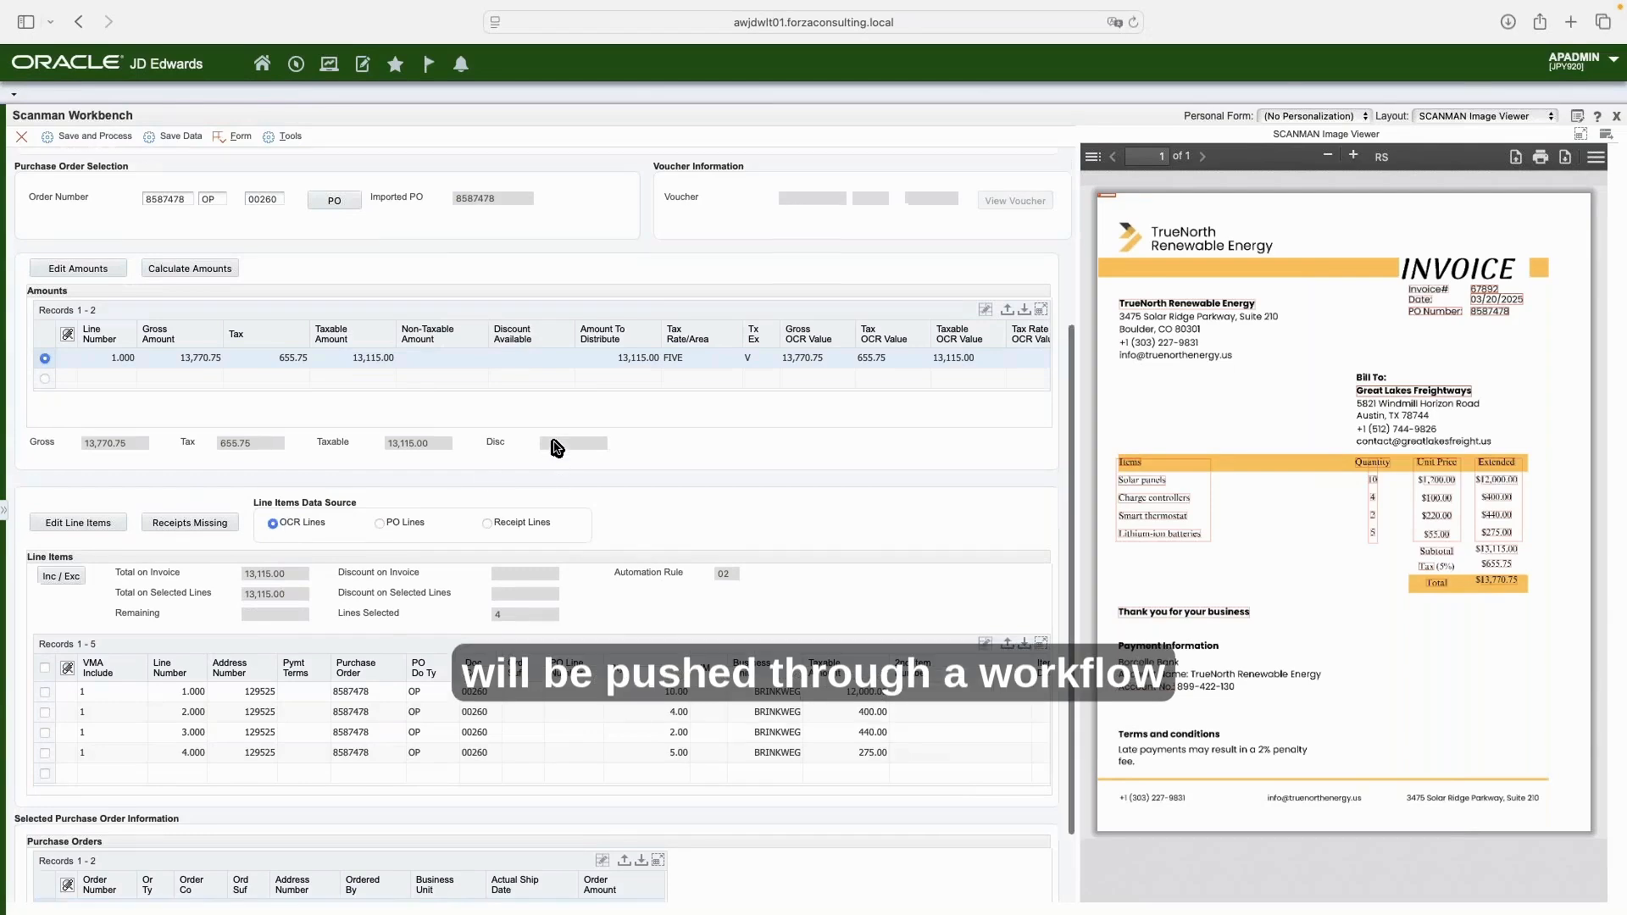
Save and process this third TrueNorth invoice, refresh the worklist until matching ends, and widen the Last Status Description column to read its status.
scroll(552, 447, "up", 3)
left_click(101, 137)
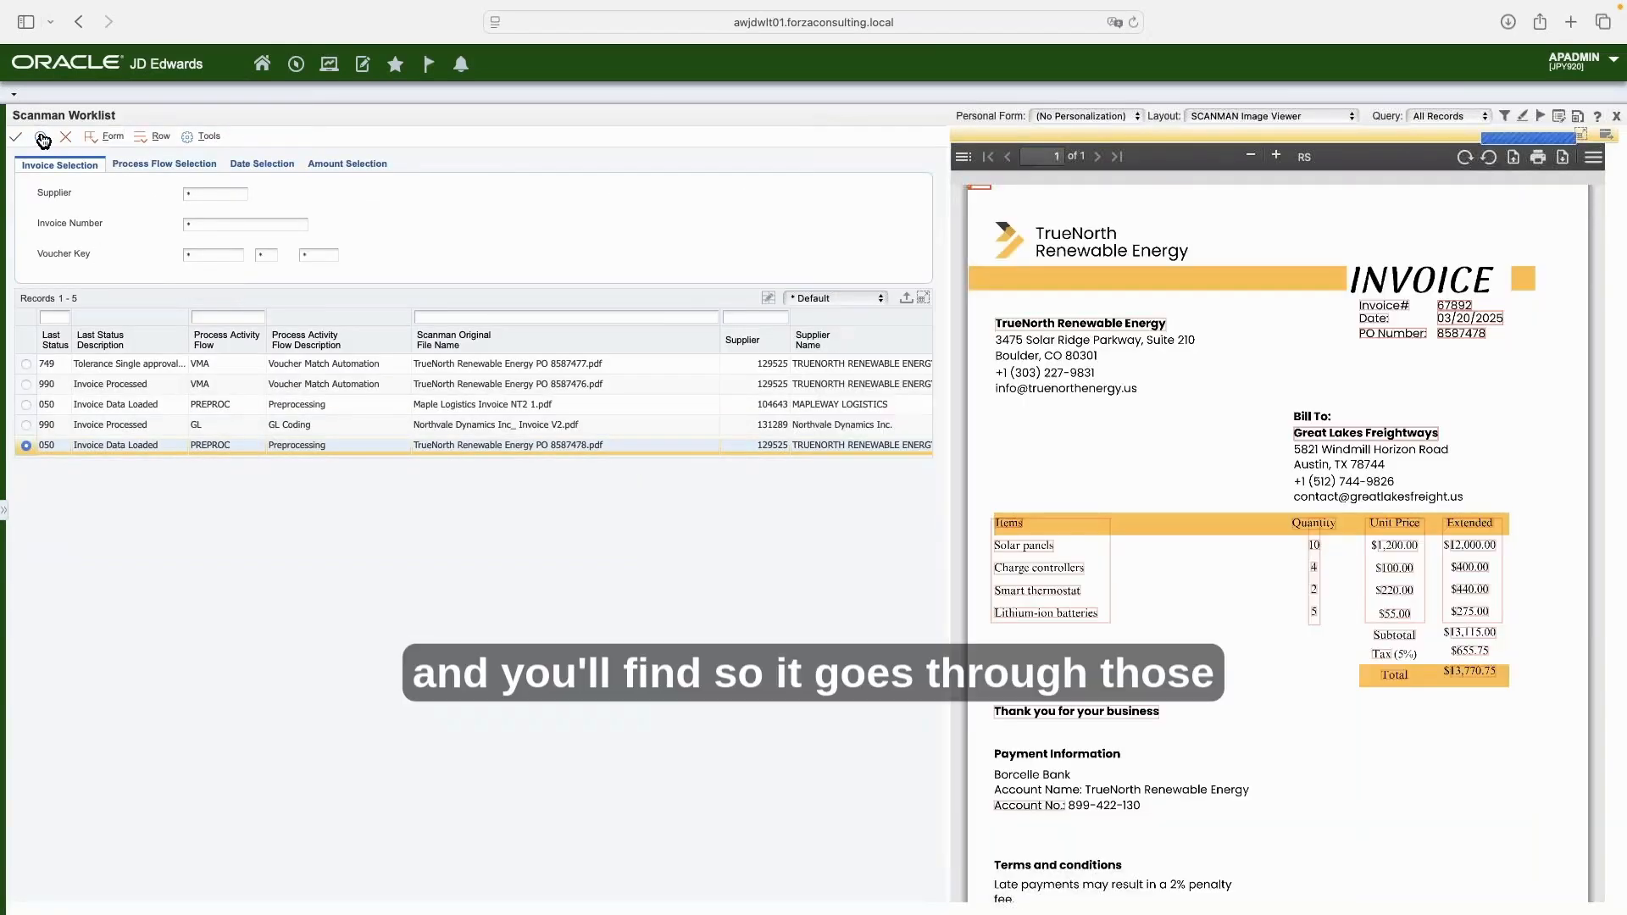
left_click(42, 140)
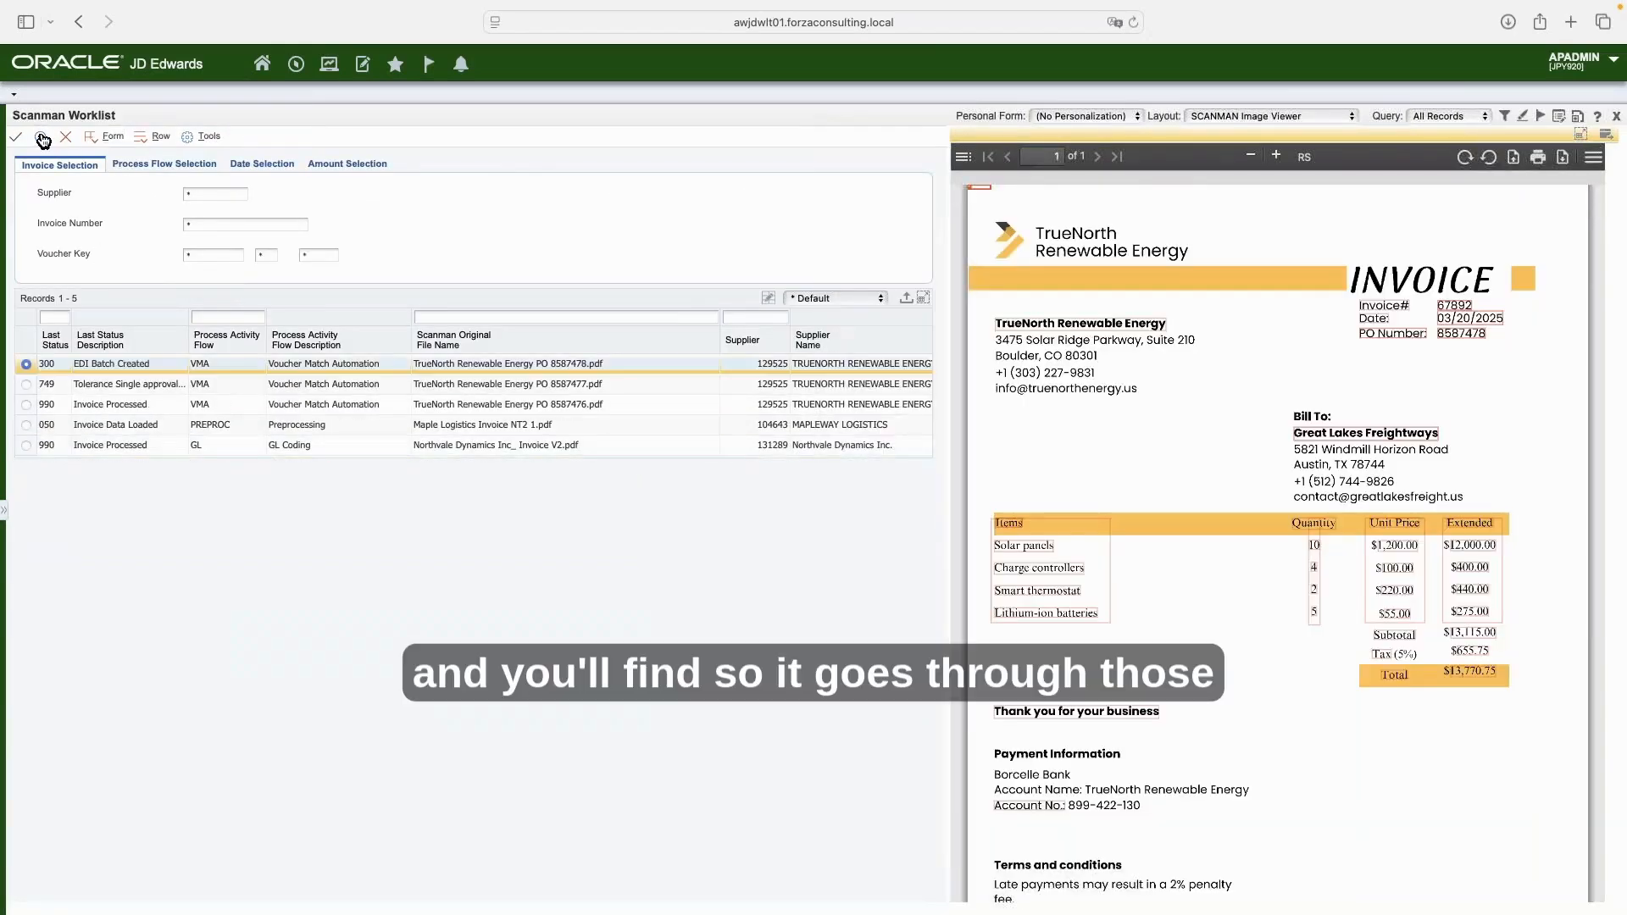
left_click(40, 138)
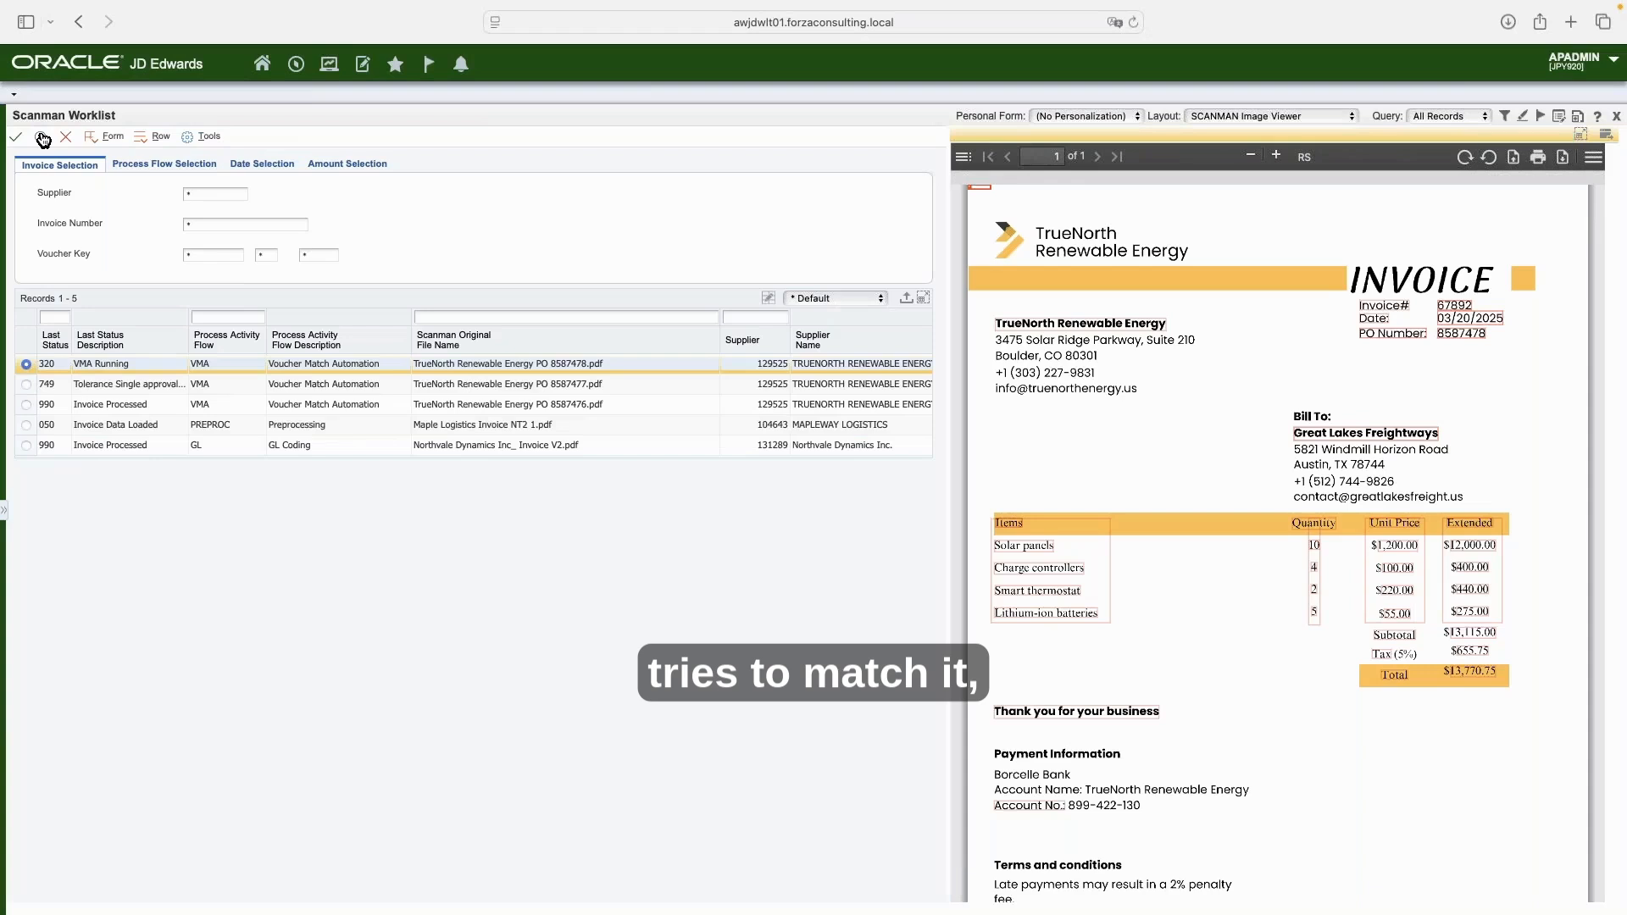
left_click(42, 138)
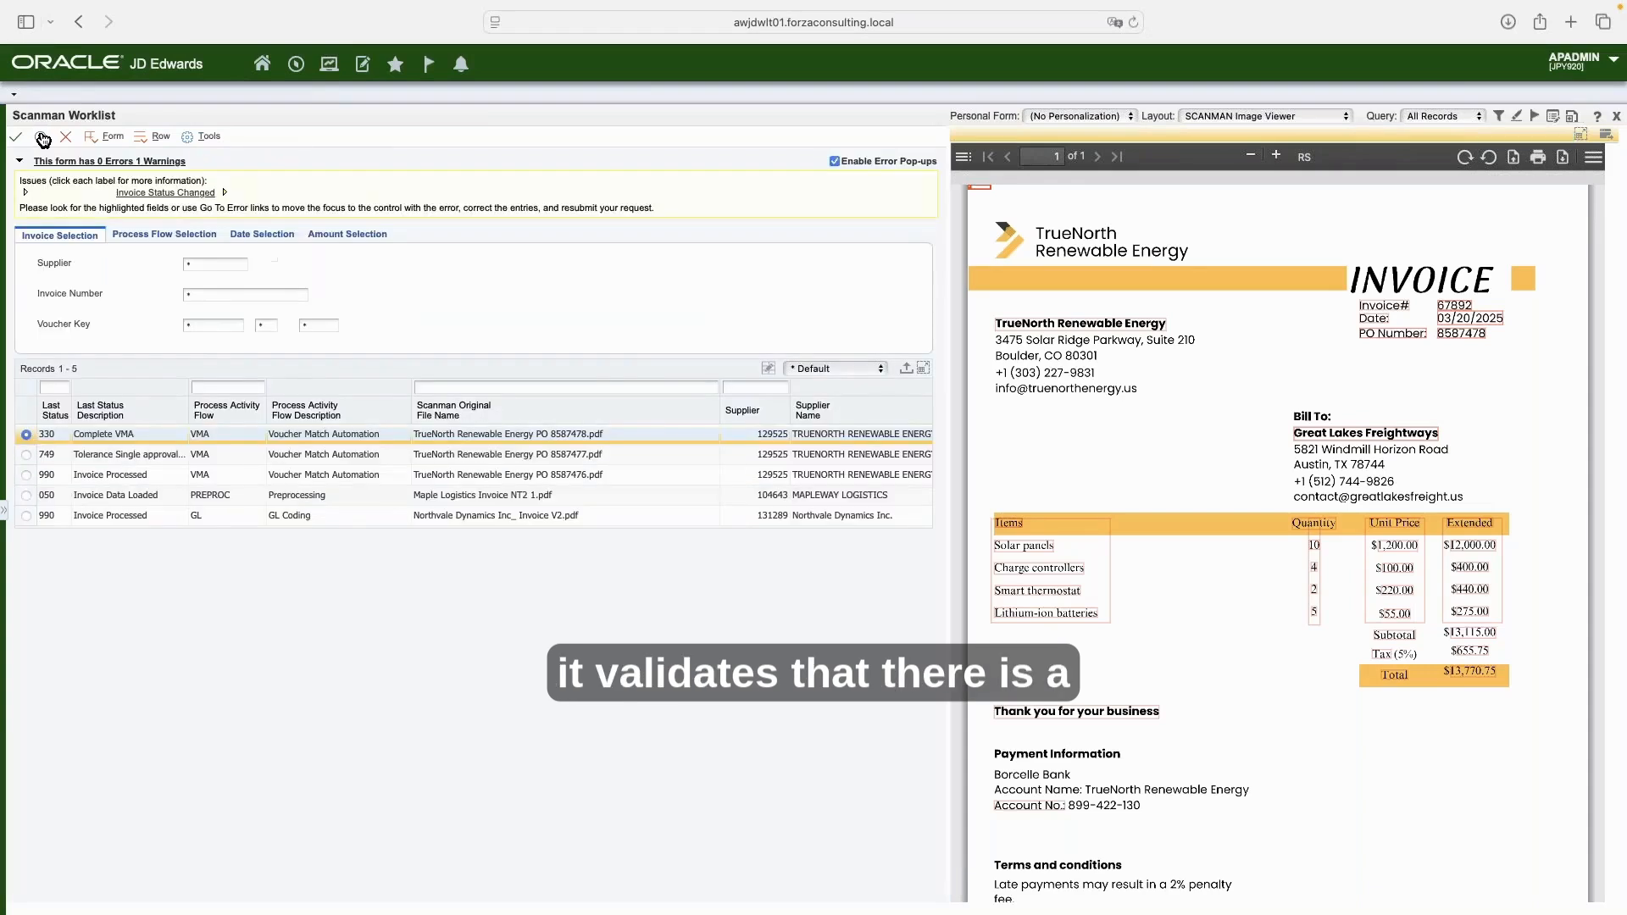
left_click(43, 138)
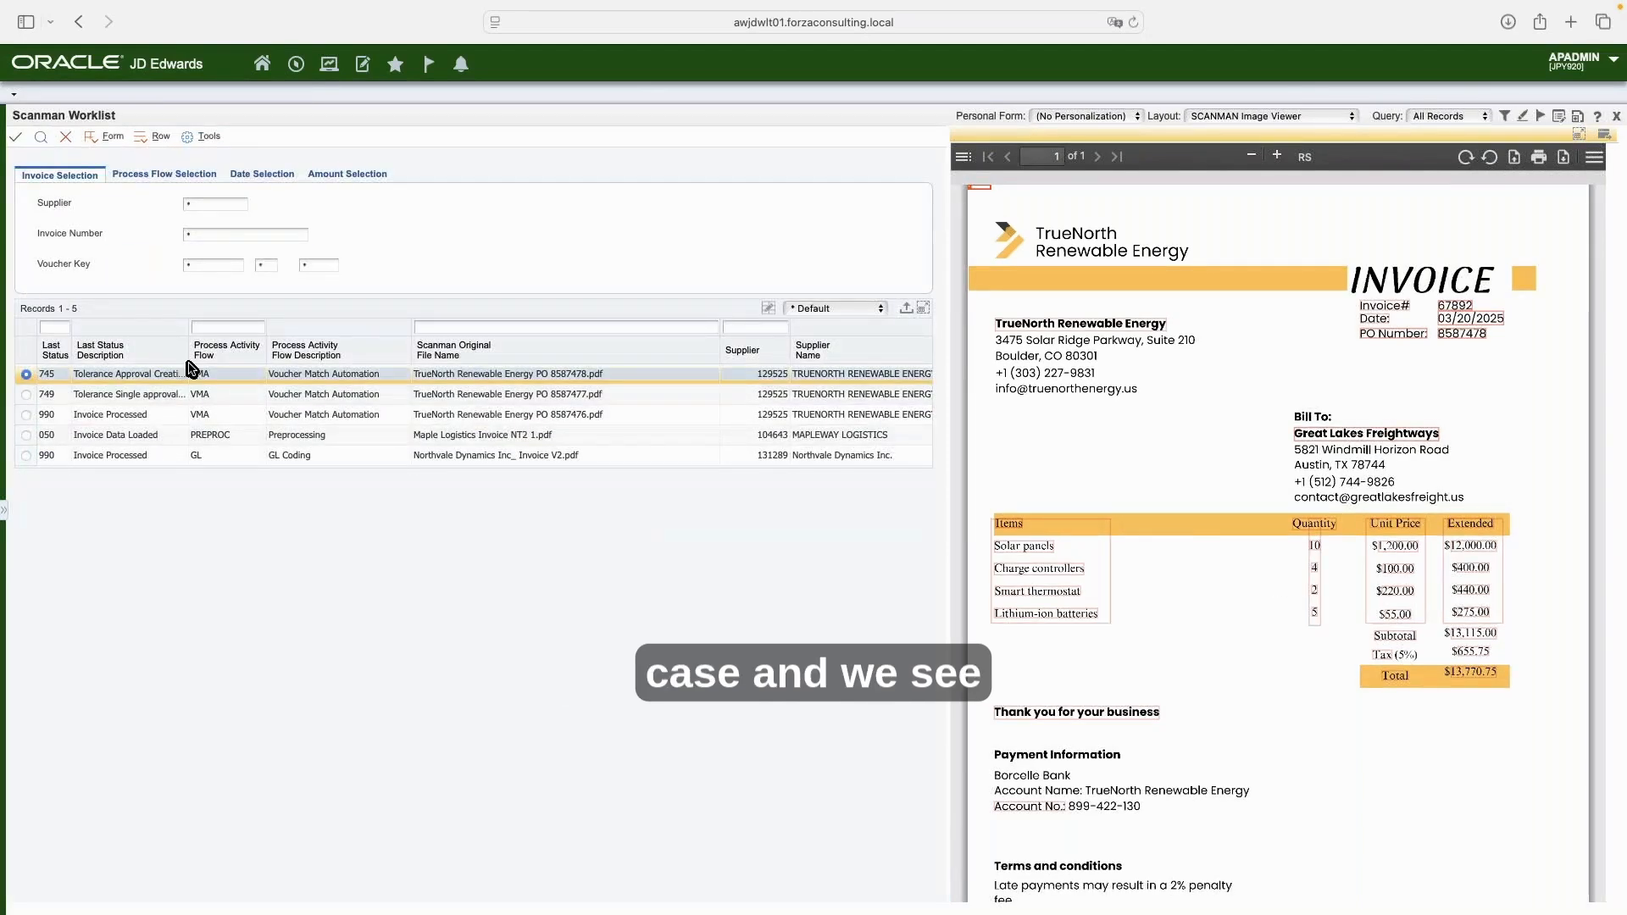
left_click_drag(186, 347, 238, 347)
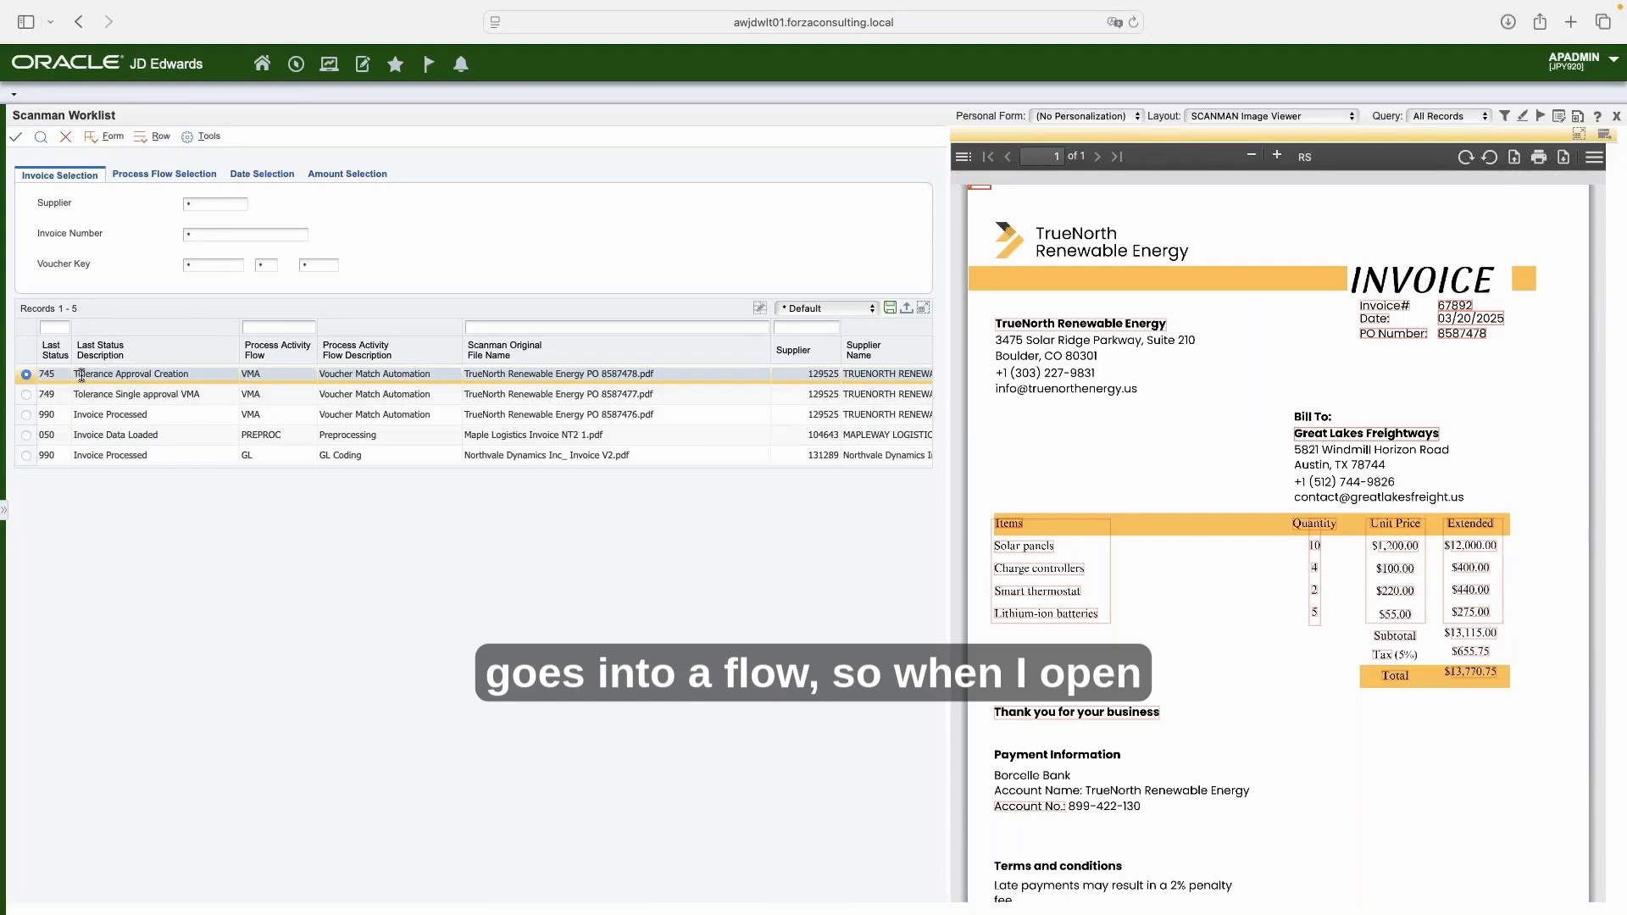
Reopen the third TrueNorth invoice in the workbench and run Complete VMA to bring up its approval route codes.
left_click(17, 139)
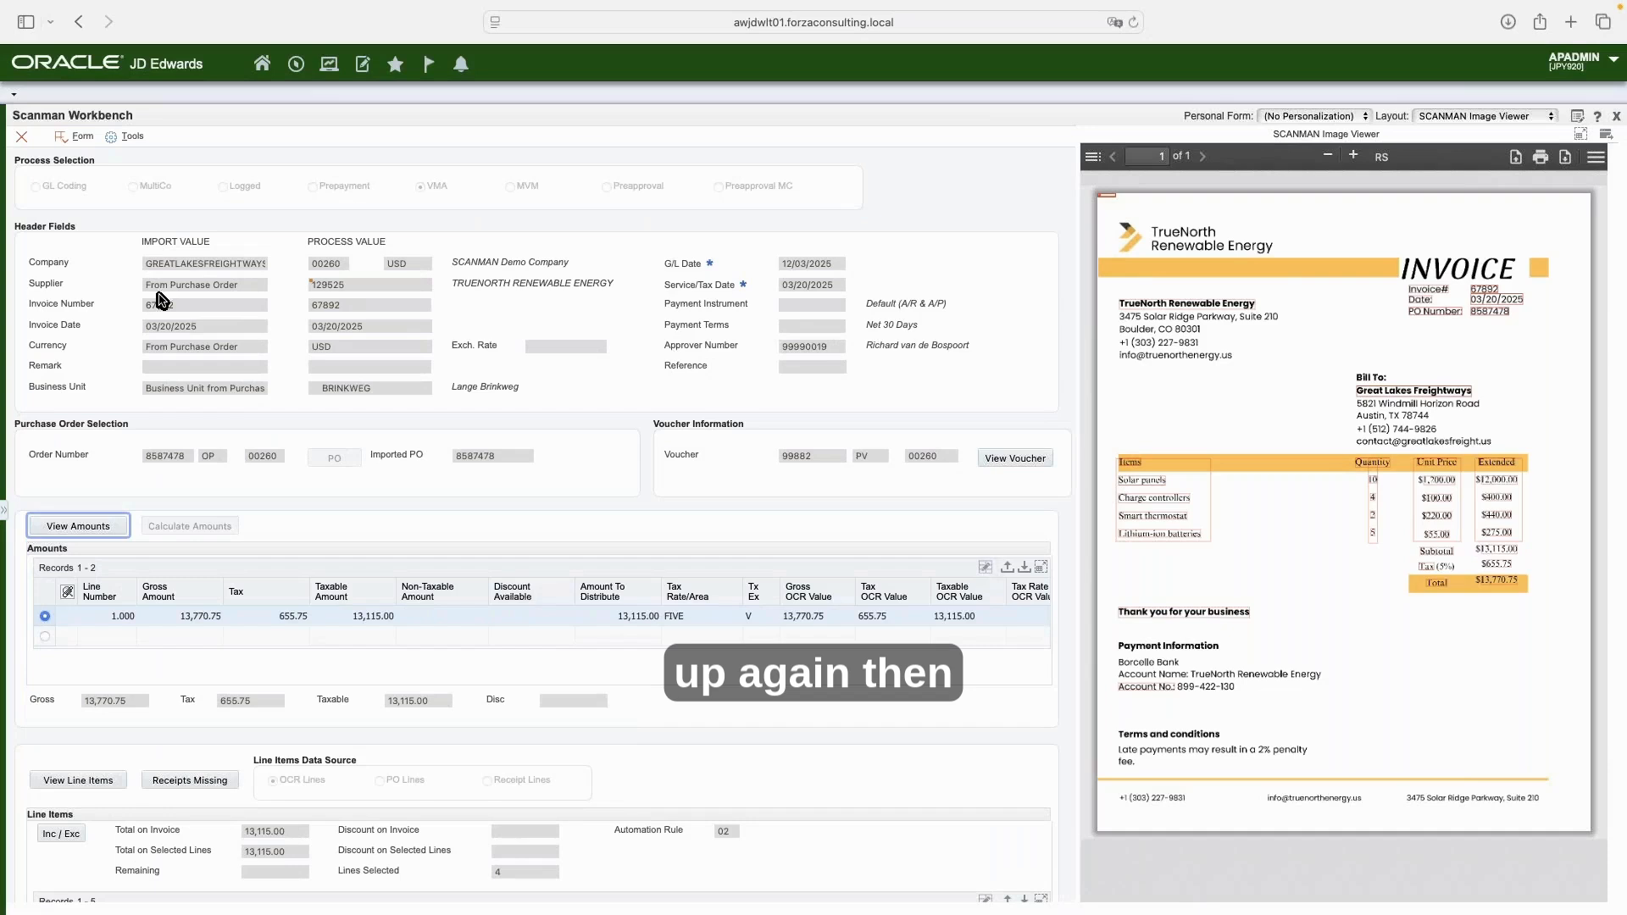
left_click(66, 138)
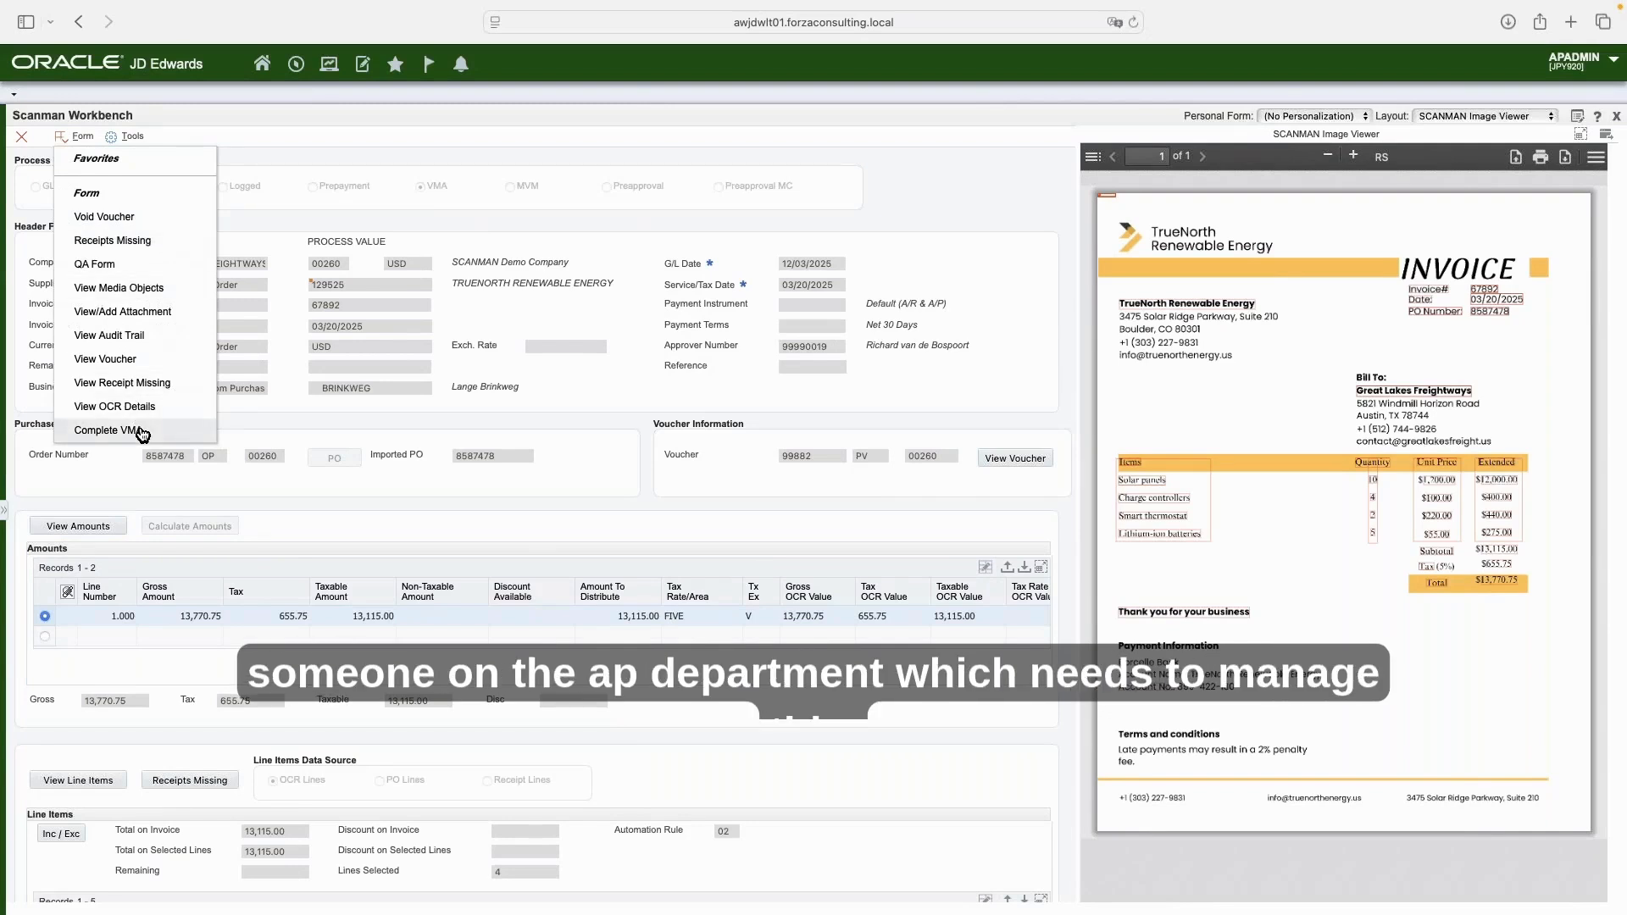
left_click(107, 430)
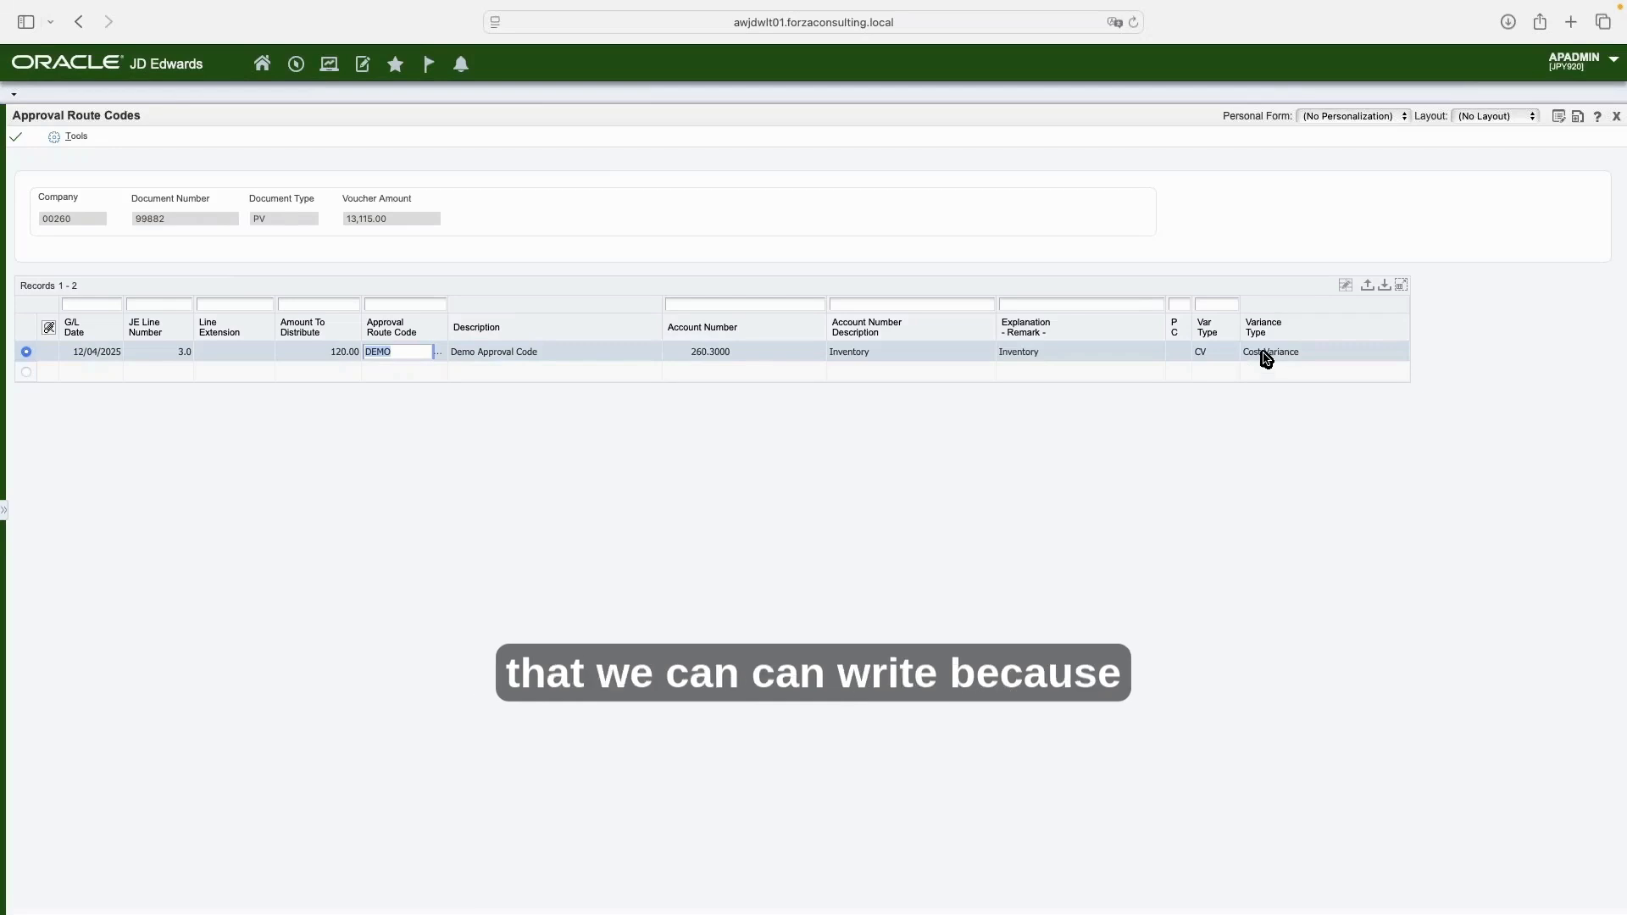
Look up the approval variance type codes available for the Var Type column and leave the list without choosing one.
left_click(1220, 304)
left_click(1230, 304)
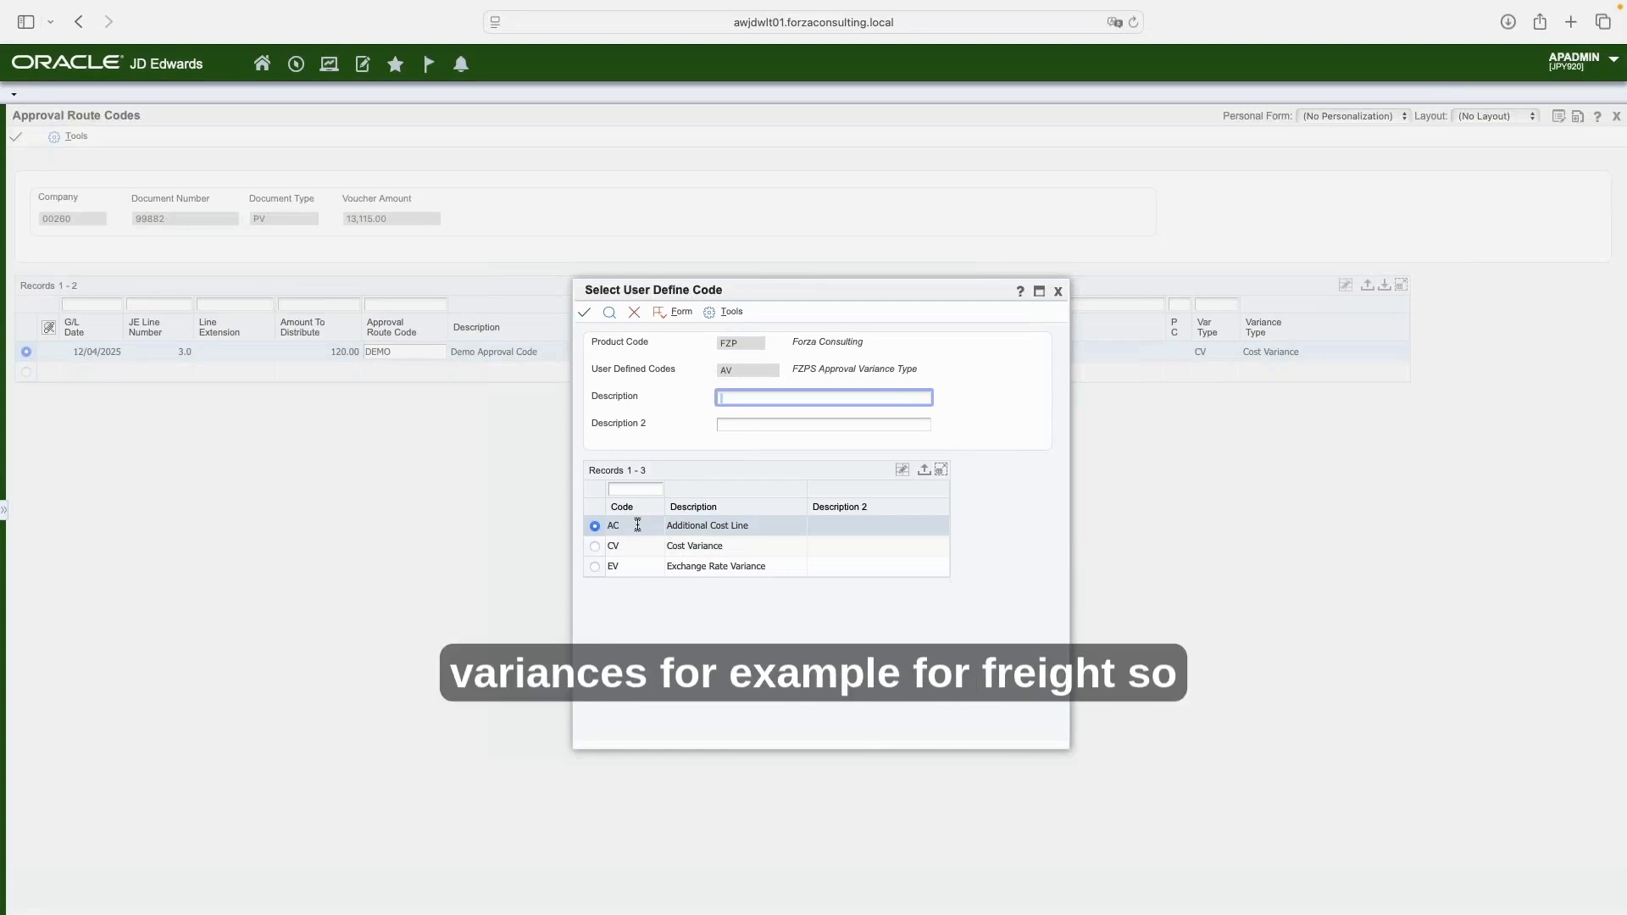
left_click(636, 312)
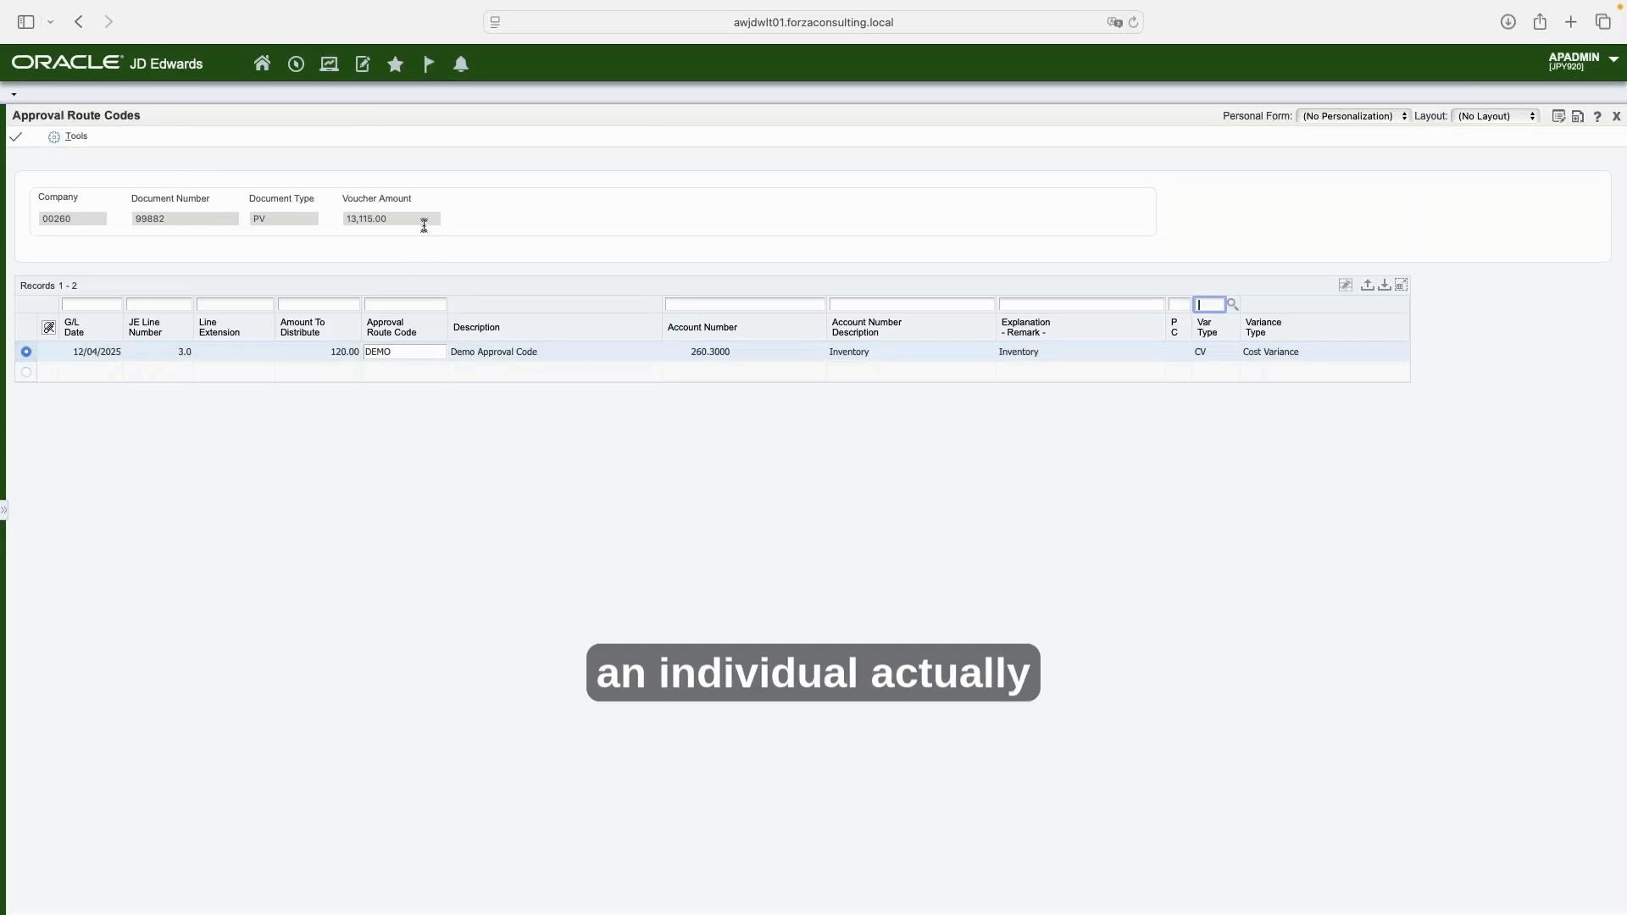
Accept the DEMO approval route code for the cost variance line and refresh the worklist to update the invoice's status.
left_click(18, 138)
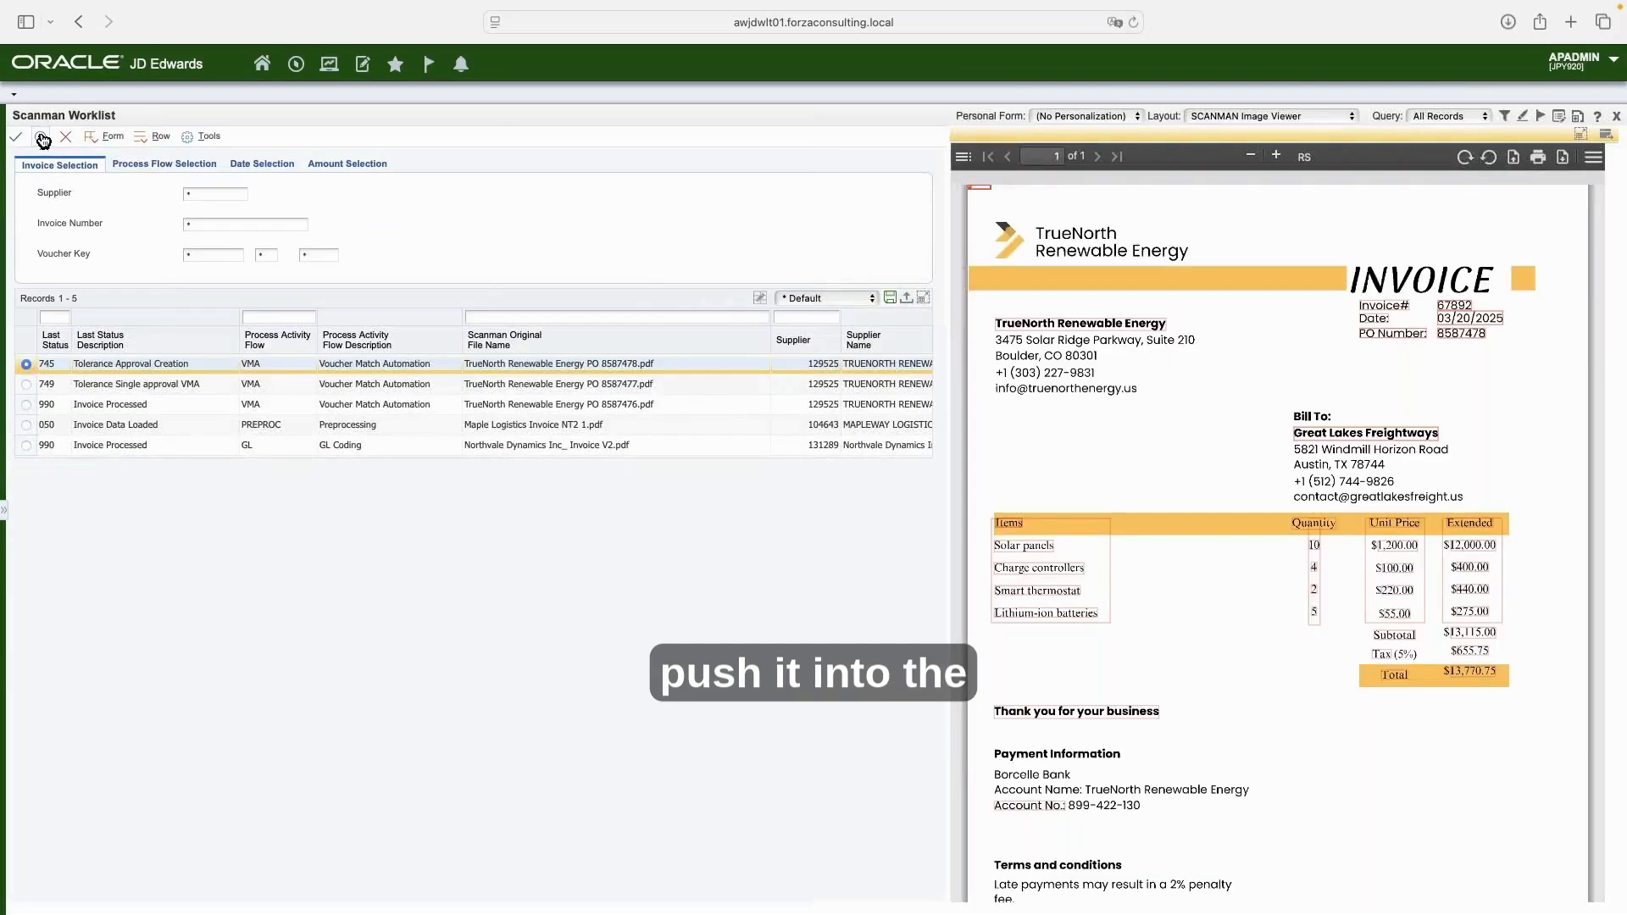
left_click(42, 138)
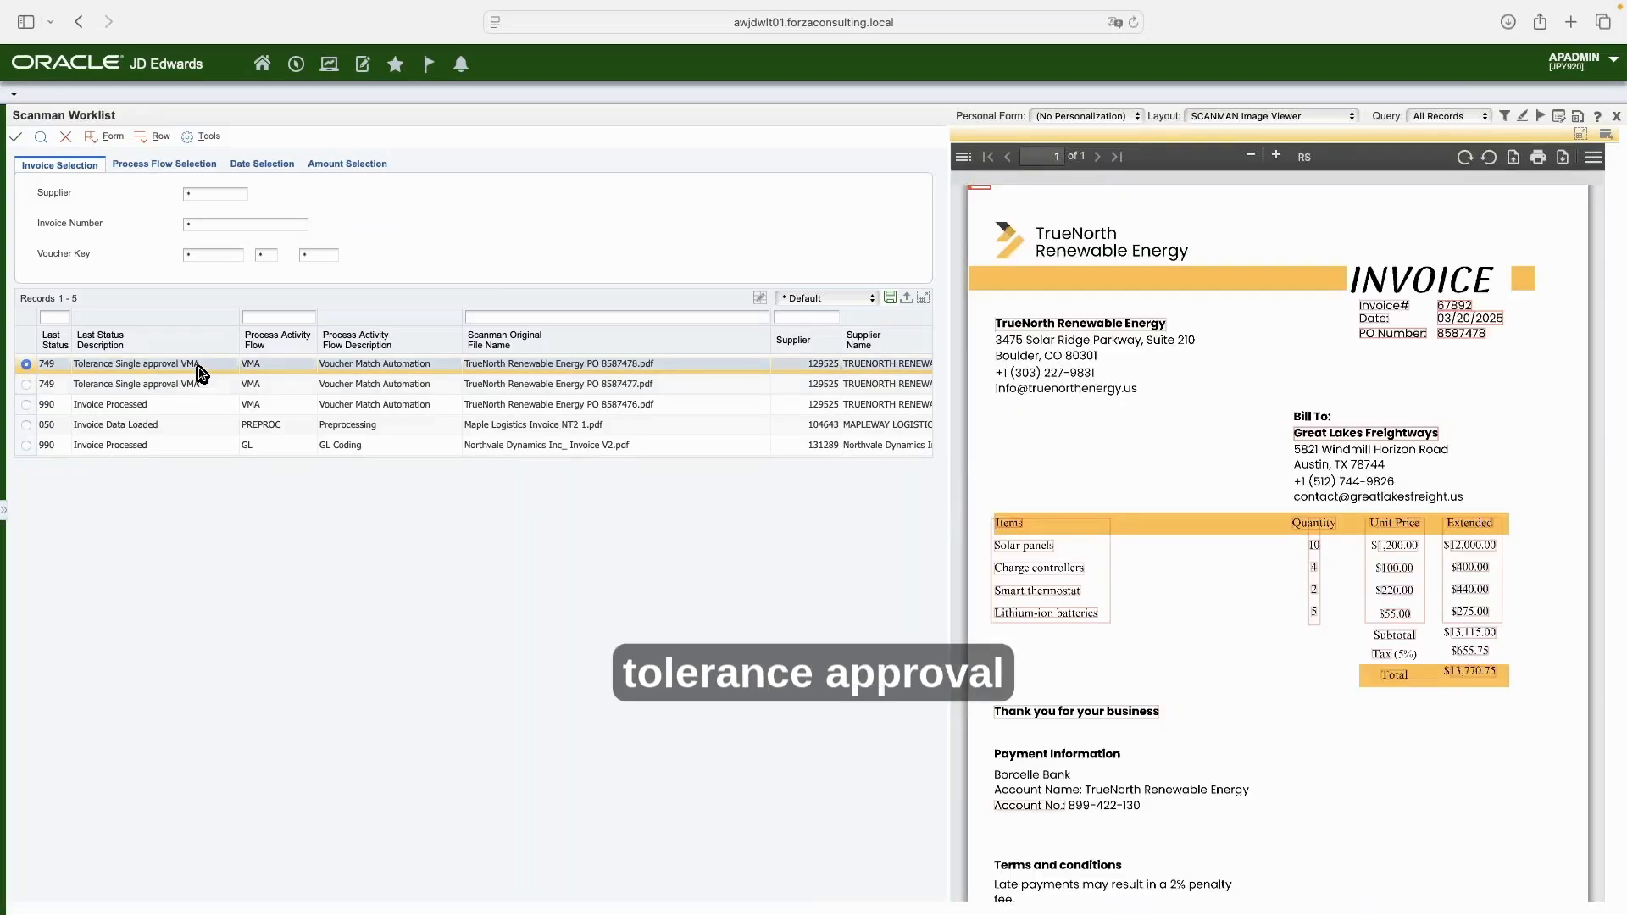
View the third TrueNorth invoice's approvals from its worklist row.
right_click(36, 380)
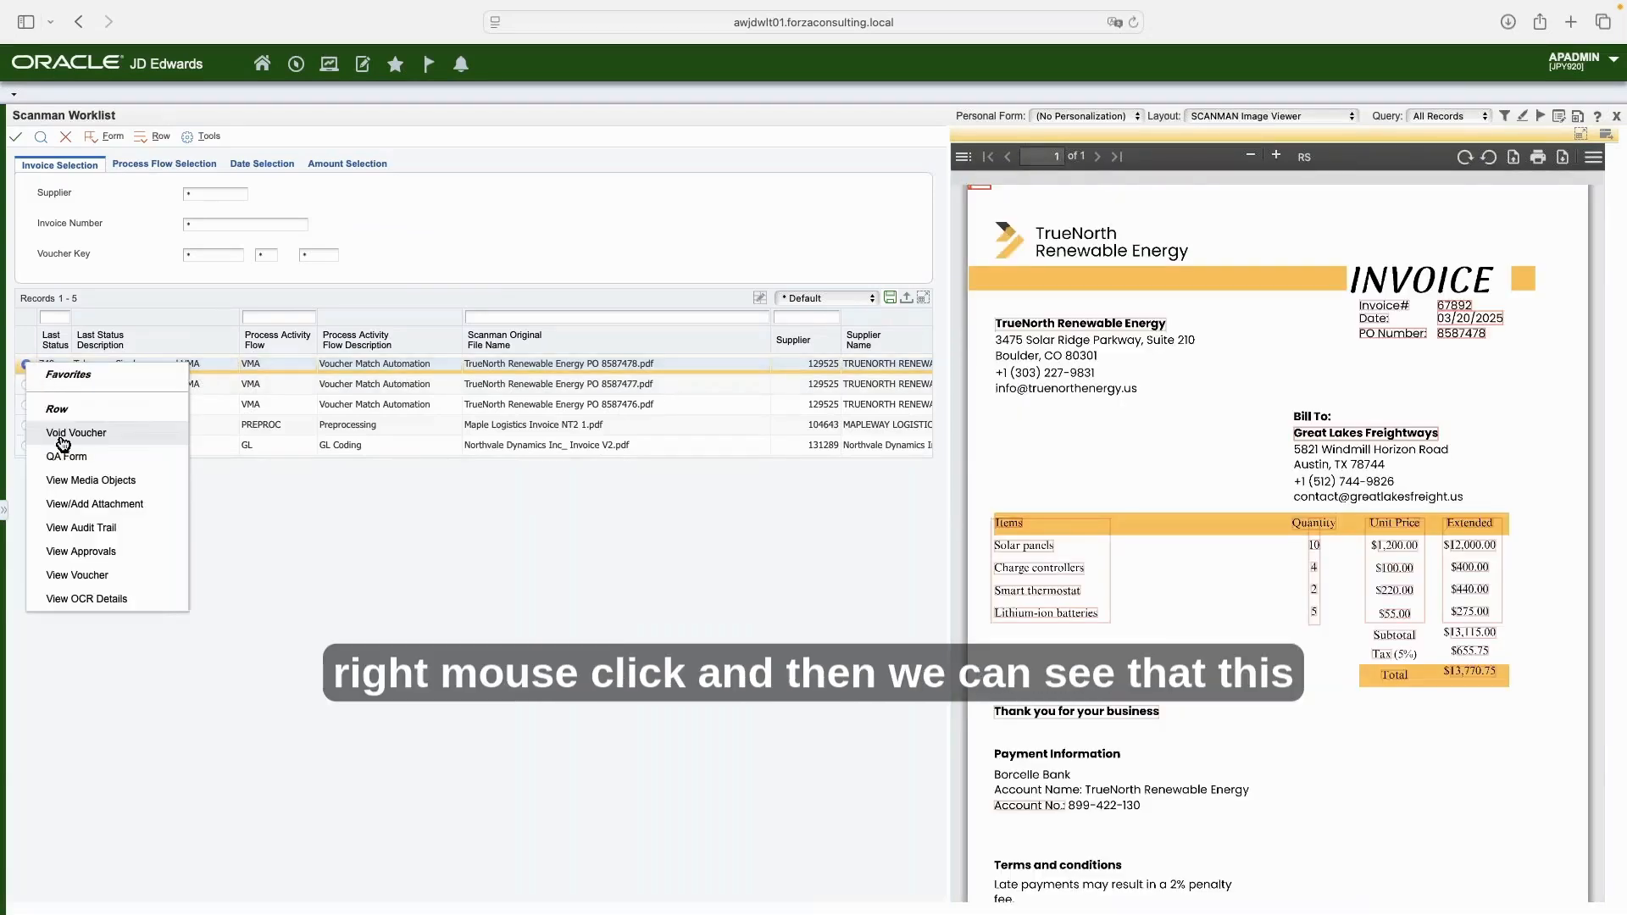
left_click(74, 549)
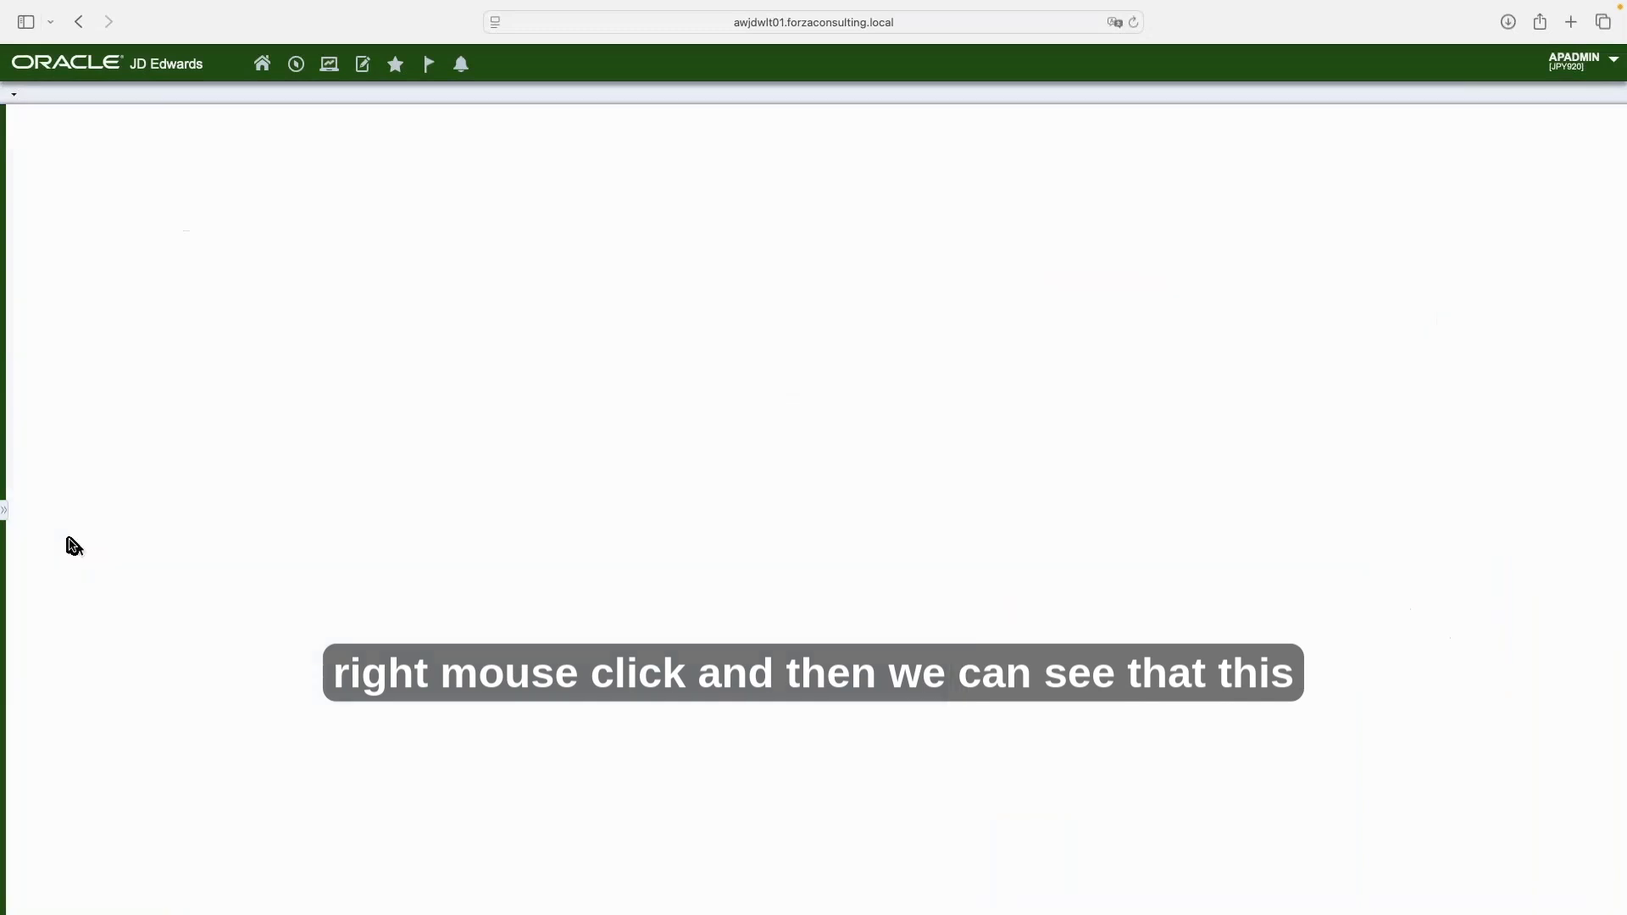